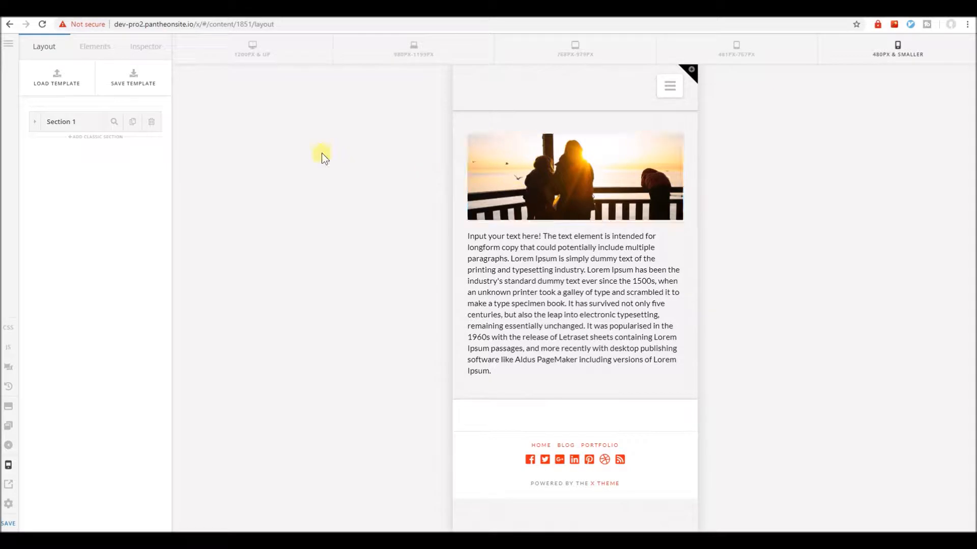
Switch the preview to the 1200px & up size and delete Section 1 from the page.
click(257, 60)
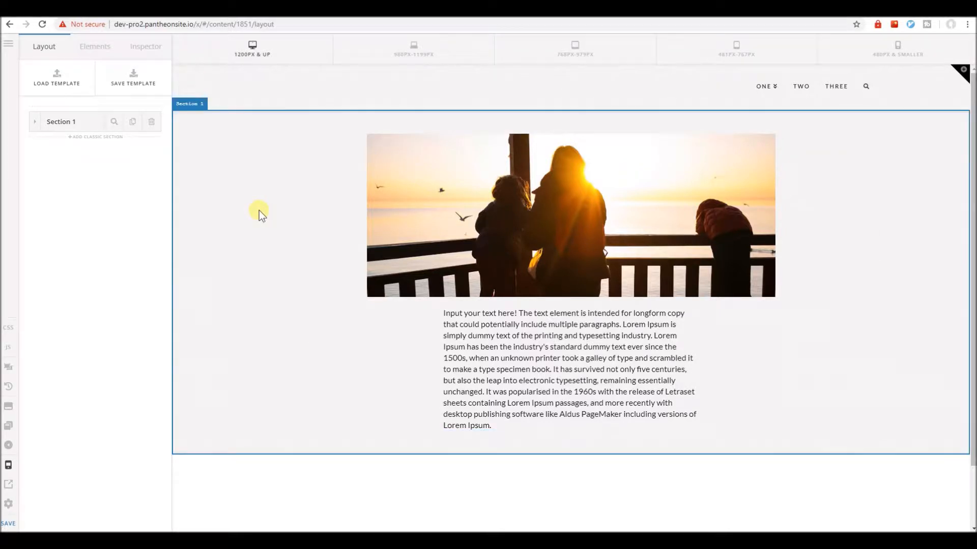
click(152, 122)
click(447, 315)
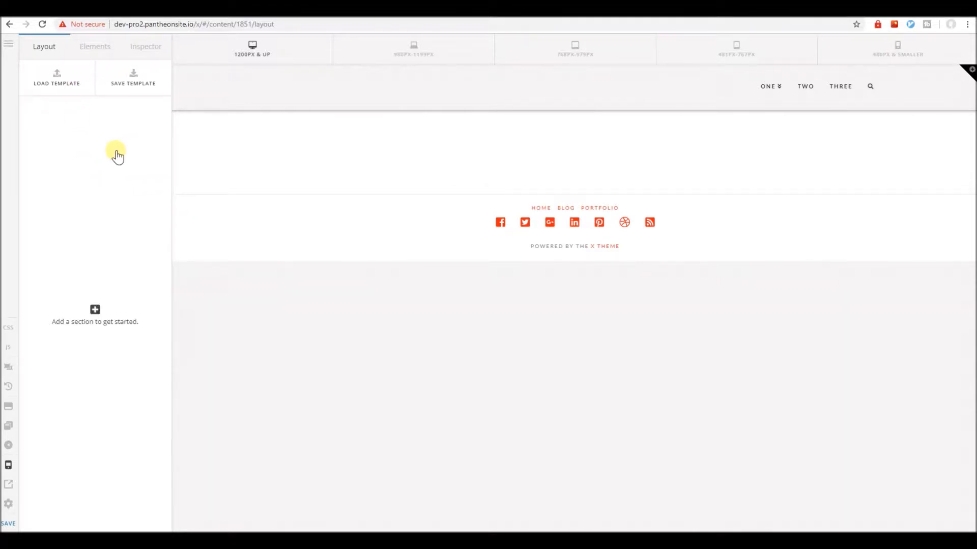
Add a new section to the empty page and place a Text element in its column.
click(96, 48)
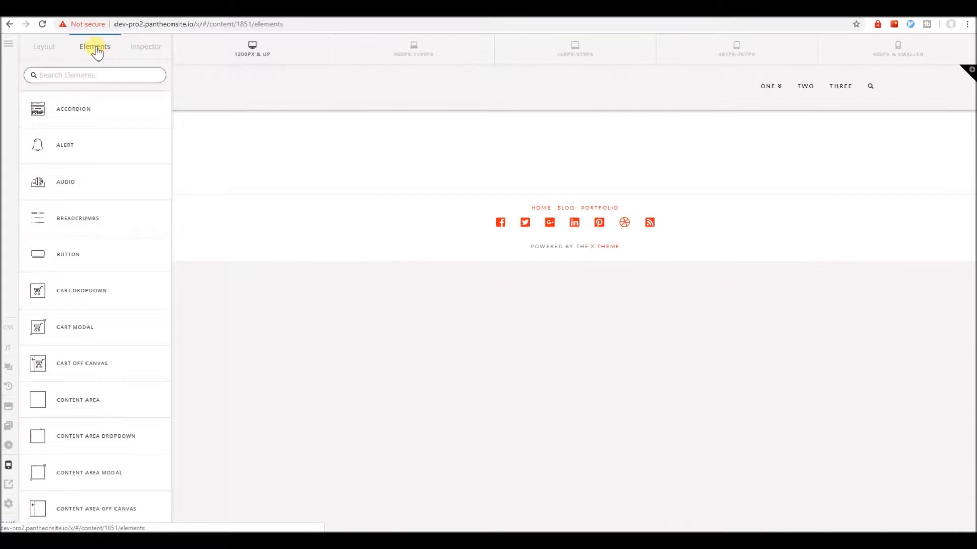
click(46, 50)
click(98, 114)
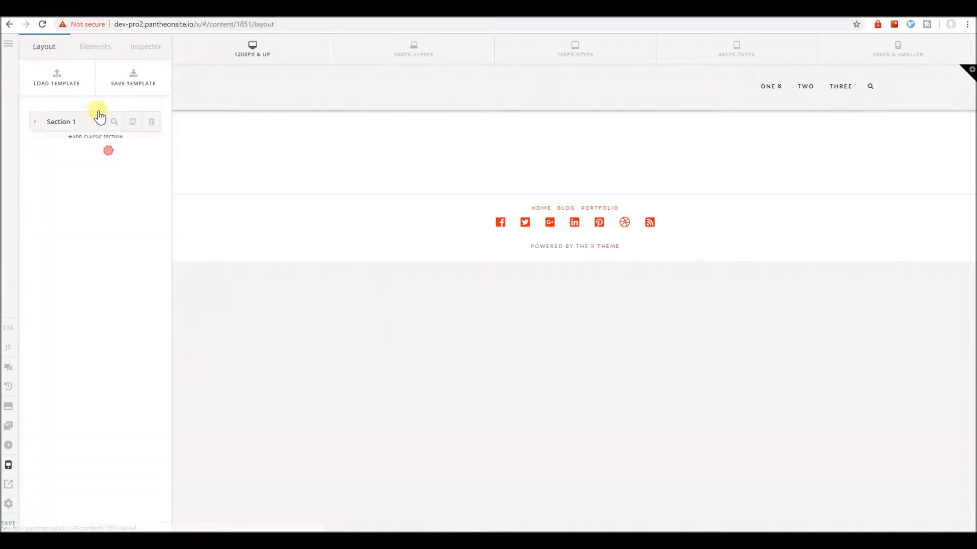
click(92, 49)
text(text)
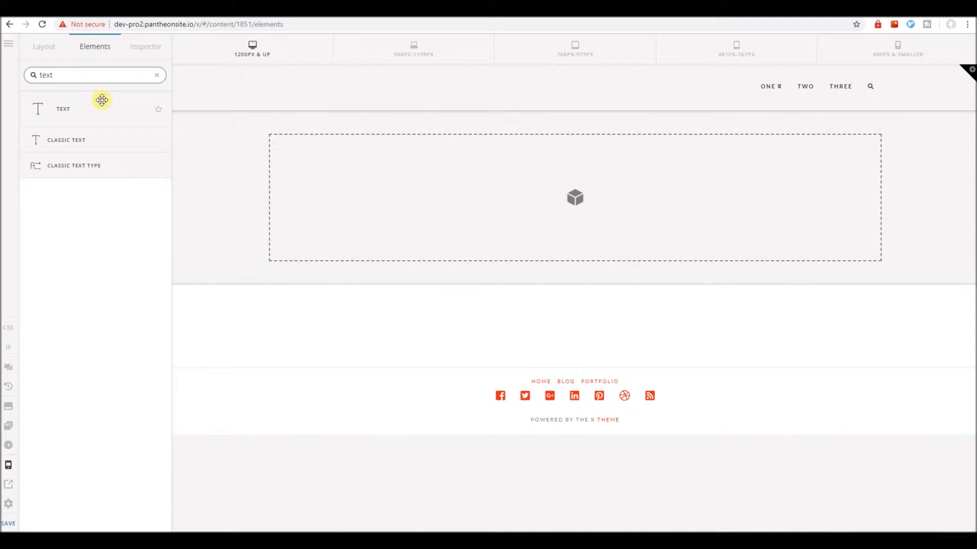
drag(101, 99, 385, 172)
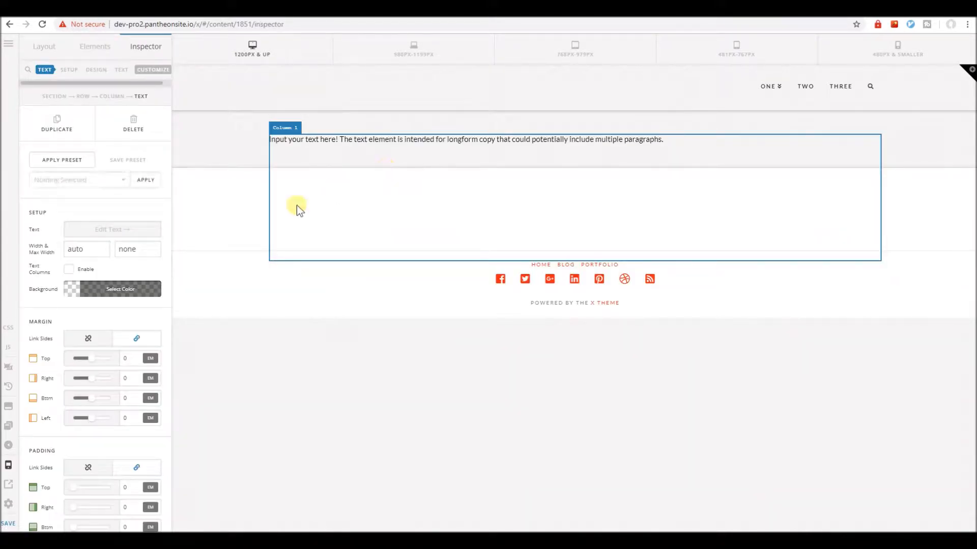
Replace the text element's content with the longer Lorem Ipsum paragraph and preview it at 480px & smaller.
click(145, 230)
key(ctrl+a)
text(Input your text here! The text element is intended for longform copy that could potentially include multiple paragraphs. Lorem Ipsum is simply dummy text of the printing and typesetting industry. Lorem Ipsum has been the industry's standard dummy text ever since the 1500s, when an unknown printer took a galley of type and scrambled it to make a type specimen book. It has survived not only five centuries, but also the leap into electronic typesetting, remaining essentially unchanged. It was popularised in the 1960s with the release of Letraset sheets containing Lorem Ipsum passages, and more recently with desktop publishing software like Aldus PageMaker including versions of Lorem Ipsum.)
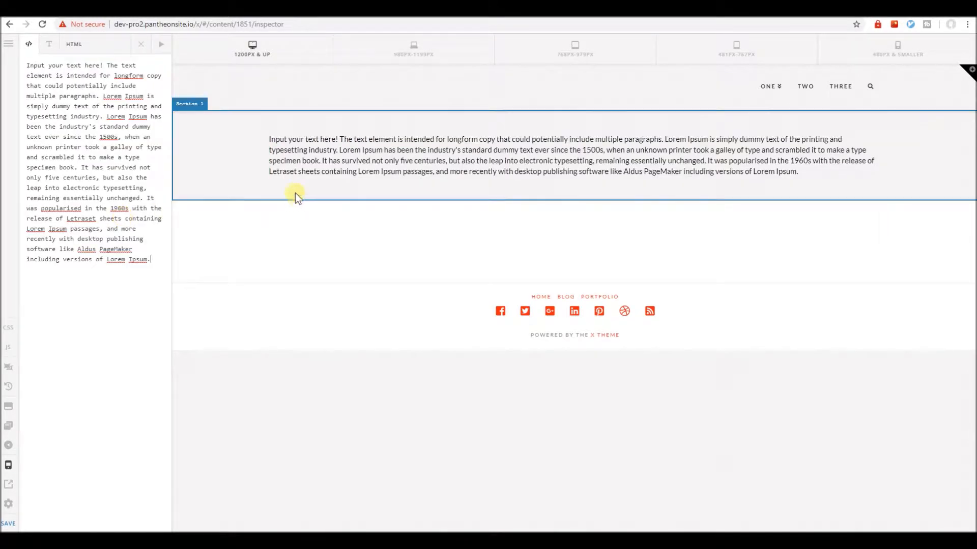
click(141, 46)
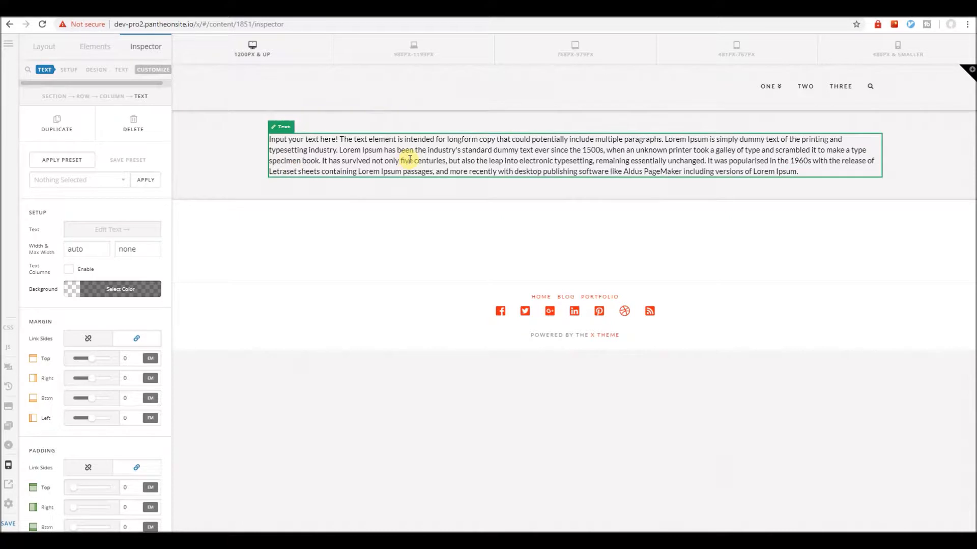
click(897, 48)
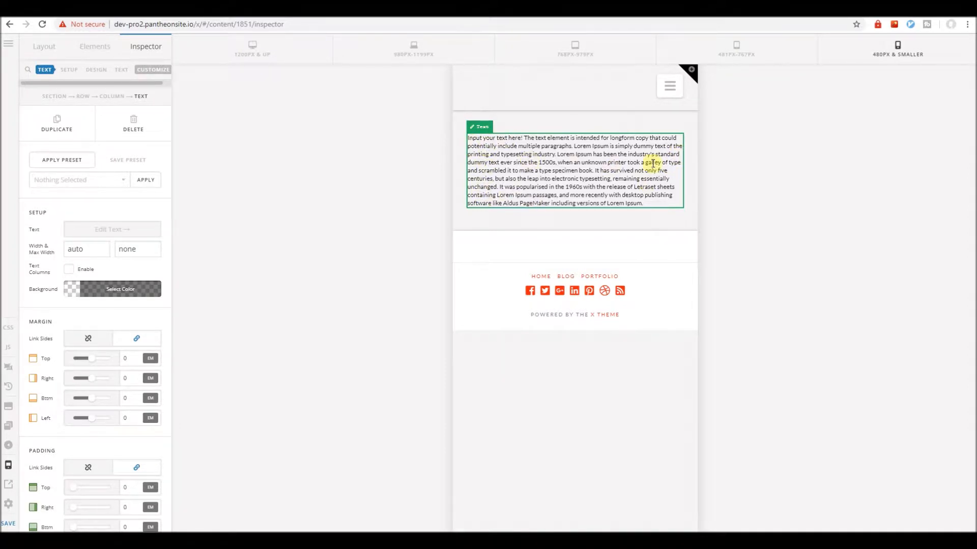
click(259, 53)
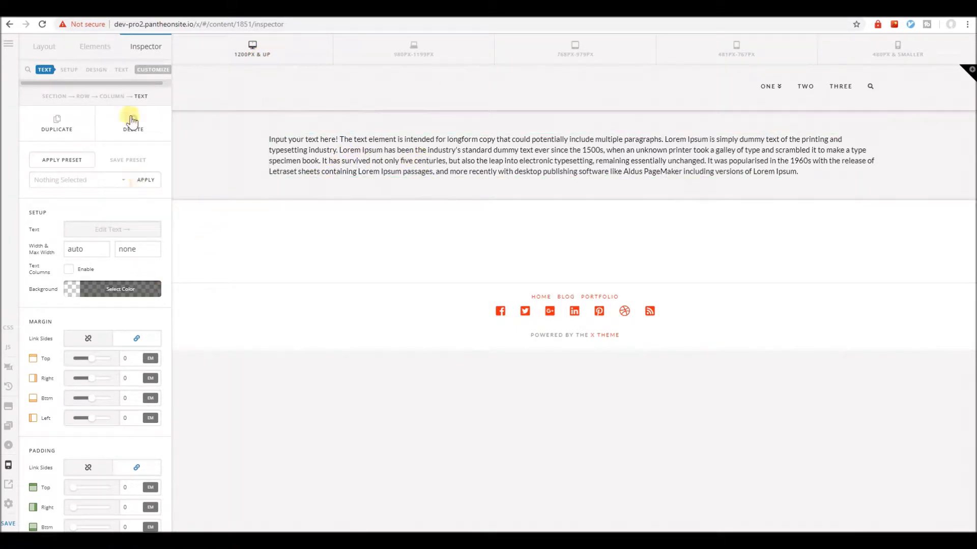
Set the text element's font size to 17 px and check it at 480px & smaller.
click(121, 71)
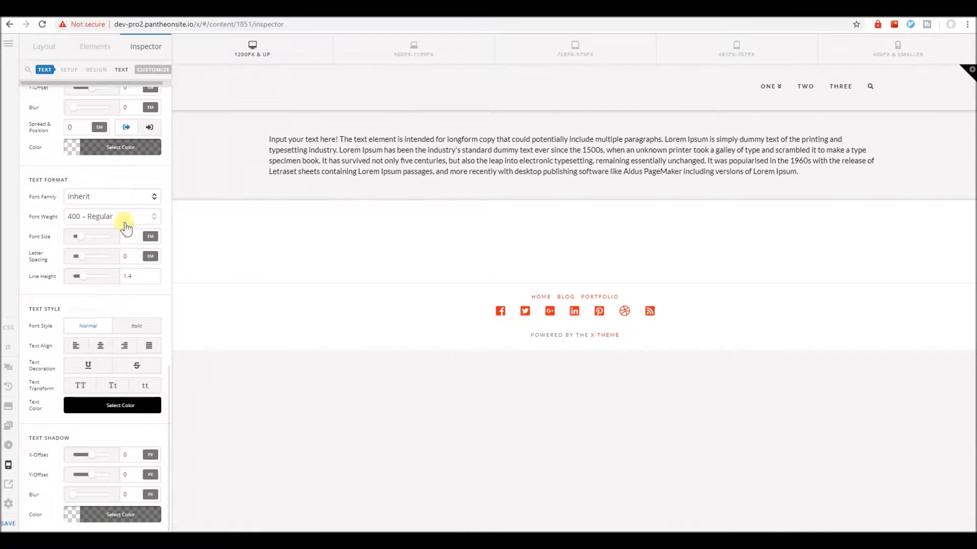
click(150, 237)
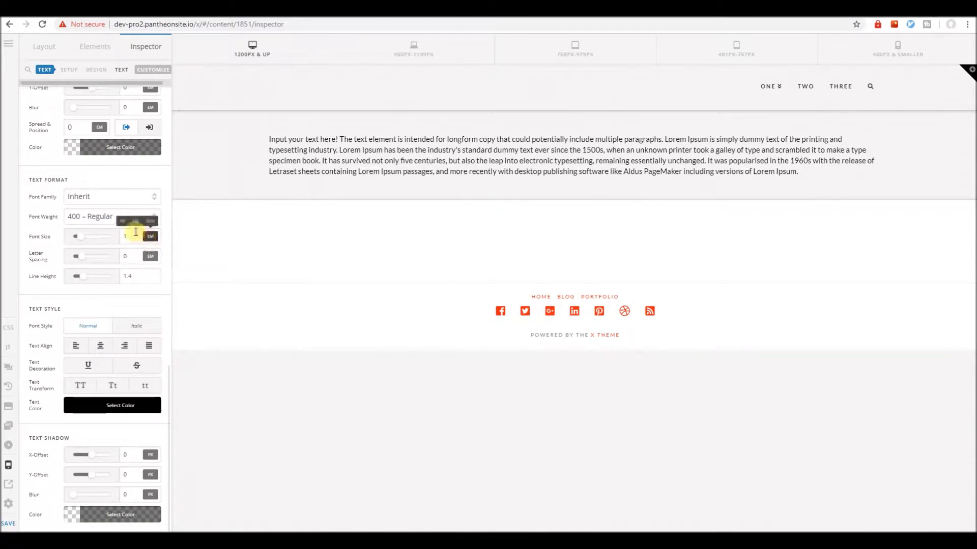
click(121, 222)
click(132, 237)
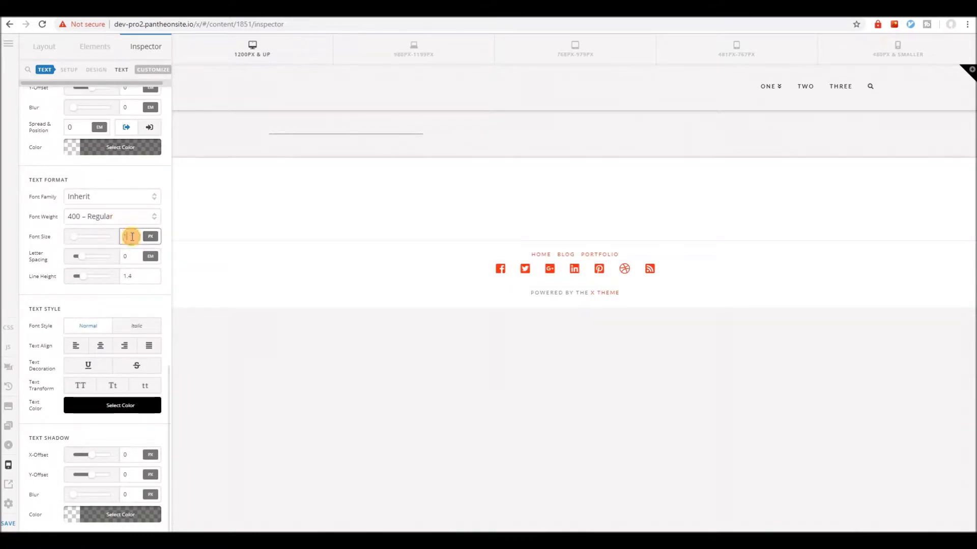
text(7)
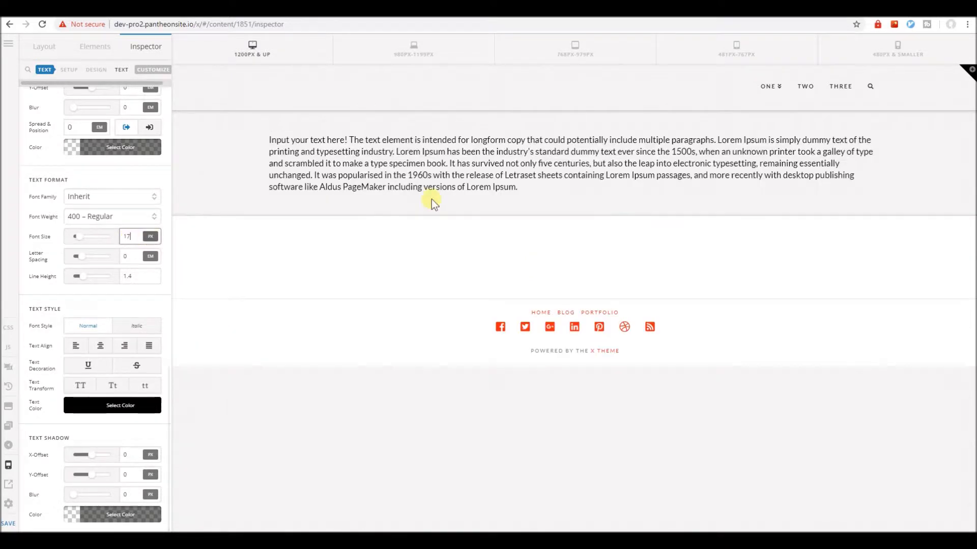
click(852, 60)
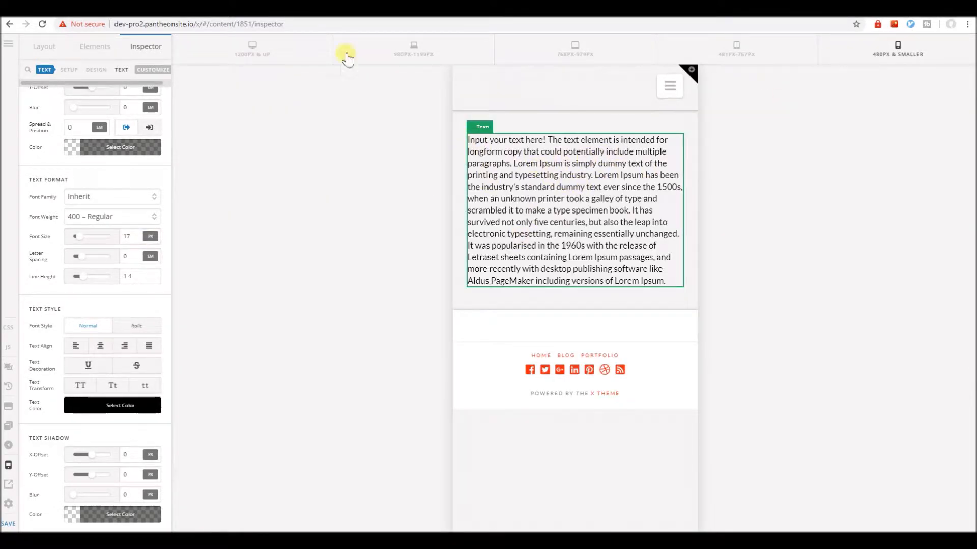
click(279, 49)
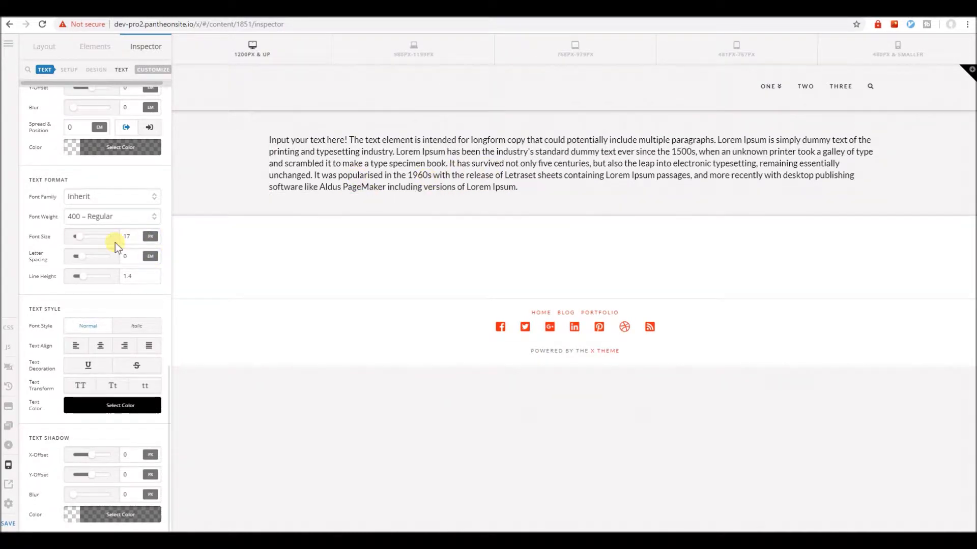
Set the text element's max width to 800 px and its linked margins to auto on all sides.
scroll(102, 275, up, 10)
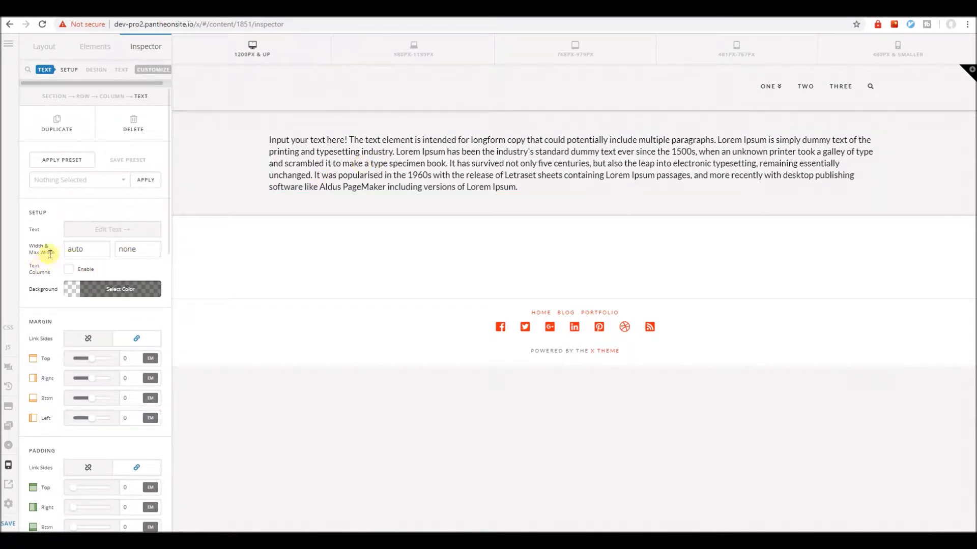
double_click(142, 248)
text(800)
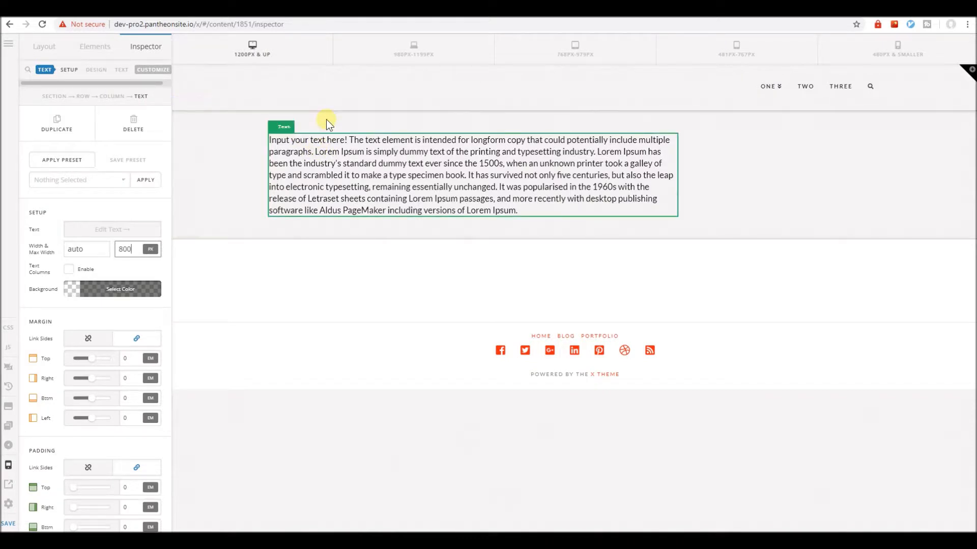
click(127, 358)
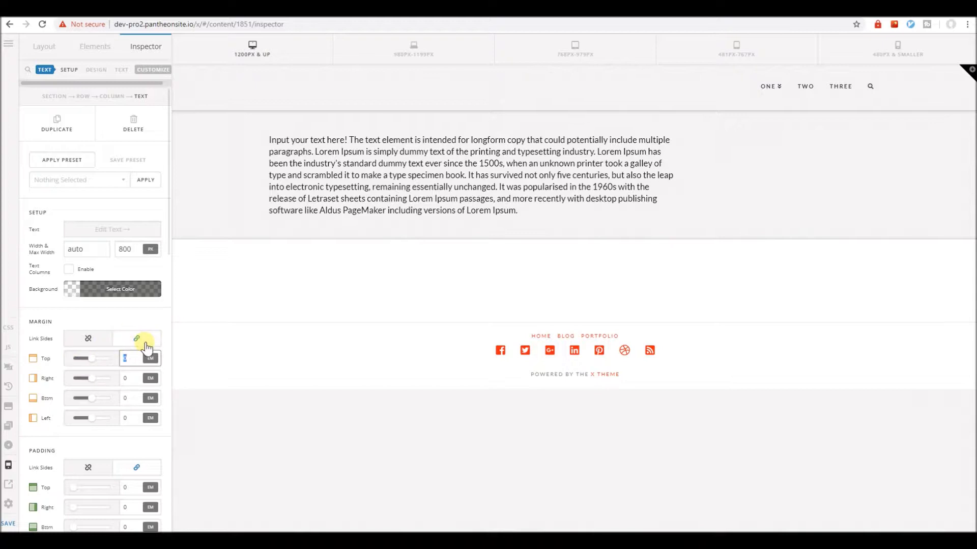
text(auto)
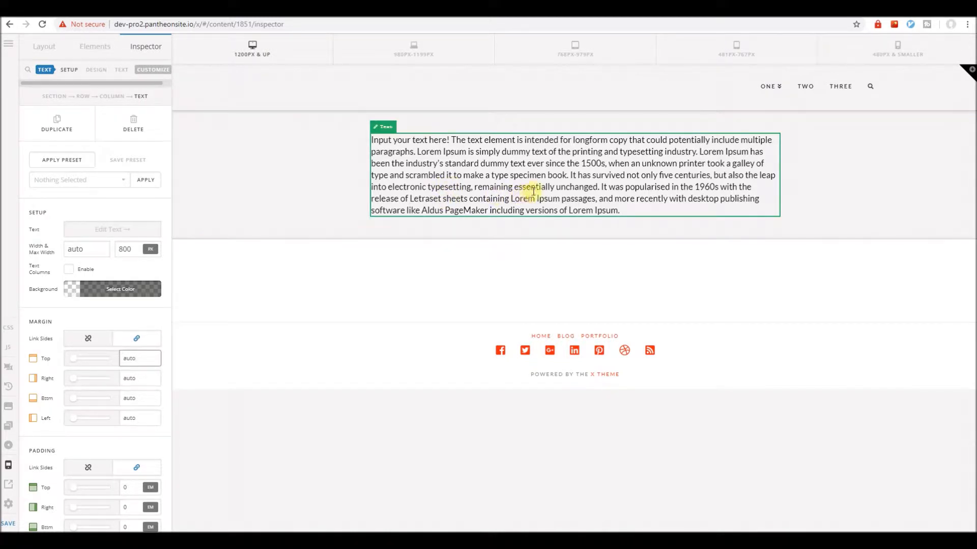
Set the text element's max width to 500 px and preview it at the smaller screen sizes, down to 480px & smaller.
click(463, 59)
click(556, 56)
click(722, 54)
click(456, 60)
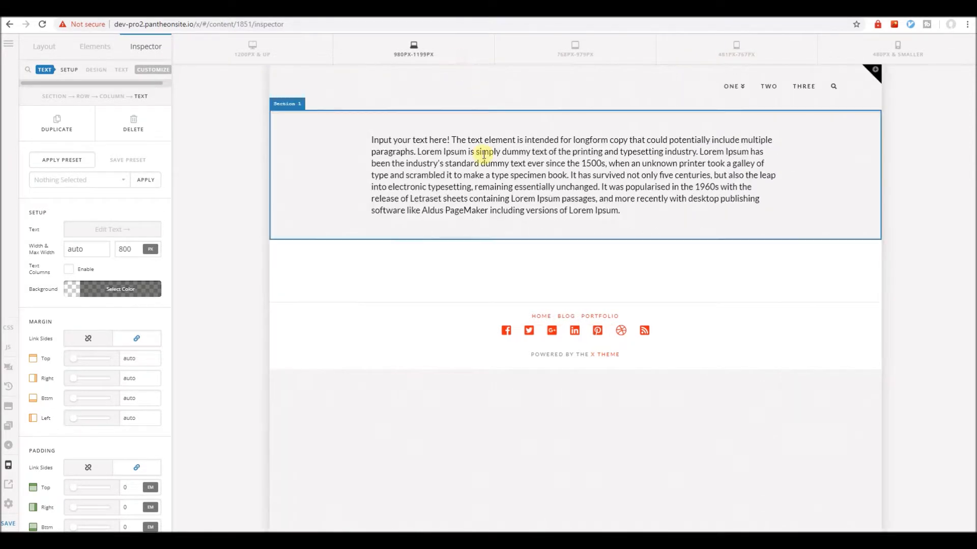
click(124, 248)
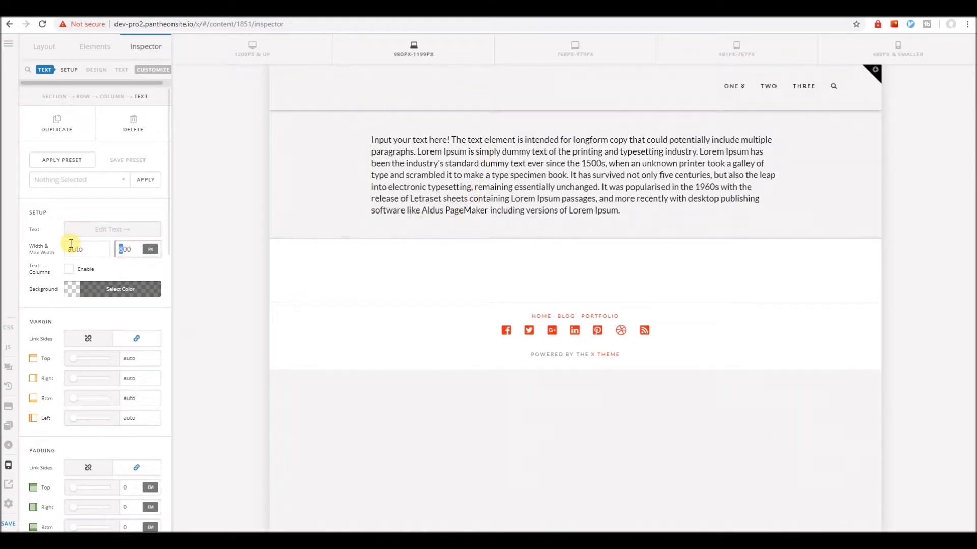
text(5)
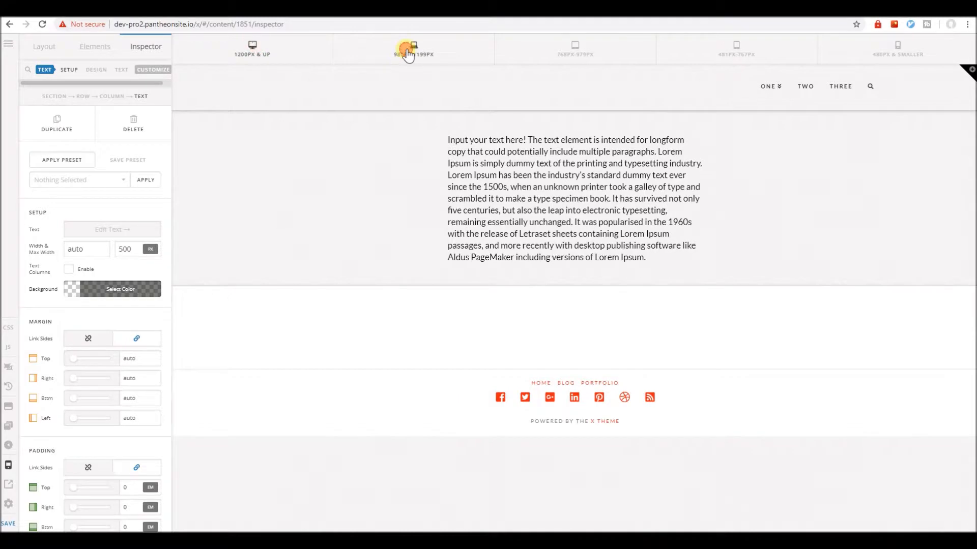
click(544, 46)
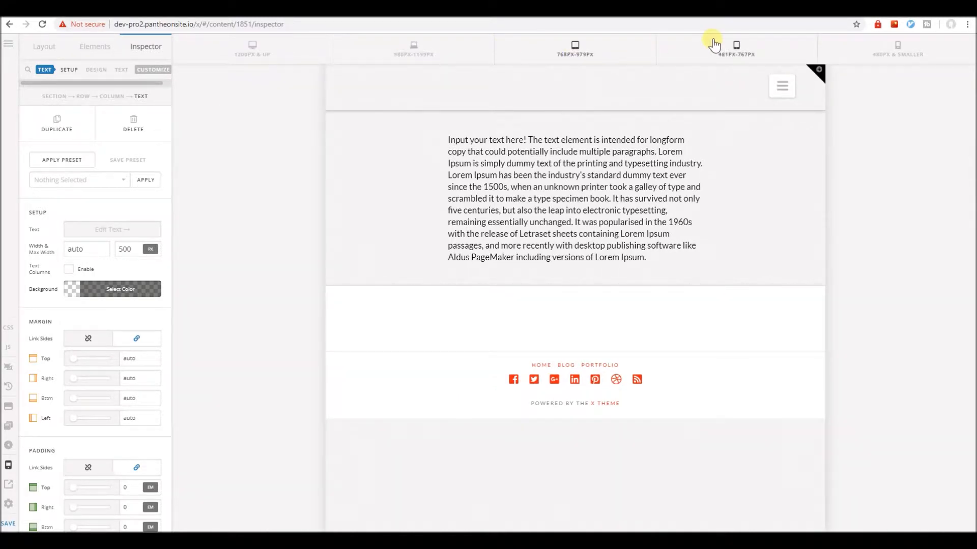
click(733, 47)
click(854, 54)
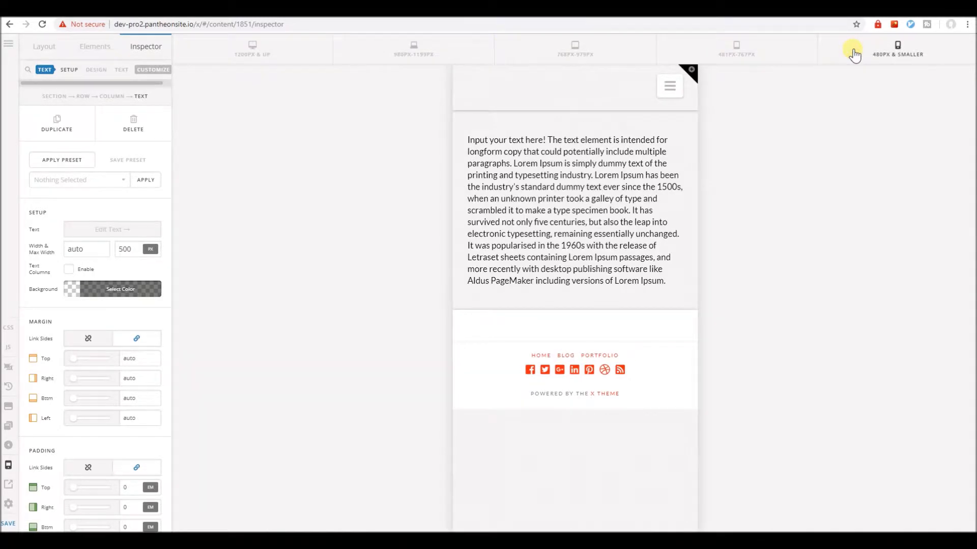
click(747, 51)
click(845, 53)
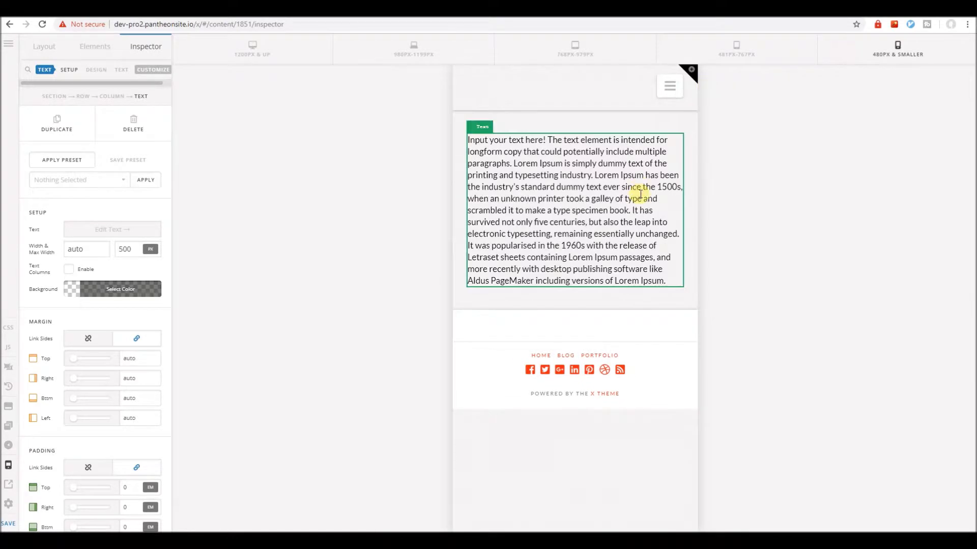
click(261, 58)
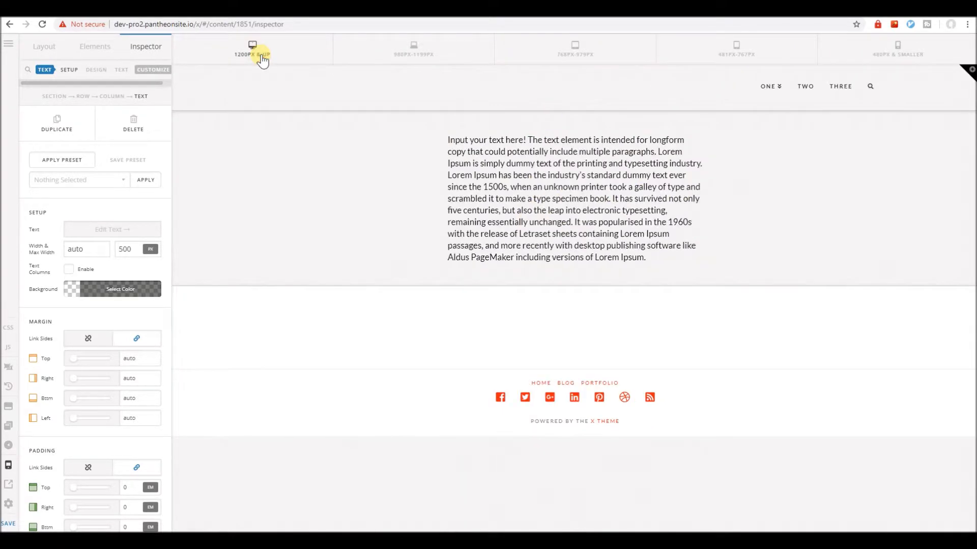
Save the text element's settings as a preset named "Narrow Text".
scroll(126, 295, down, 5)
scroll(126, 295, up, 5)
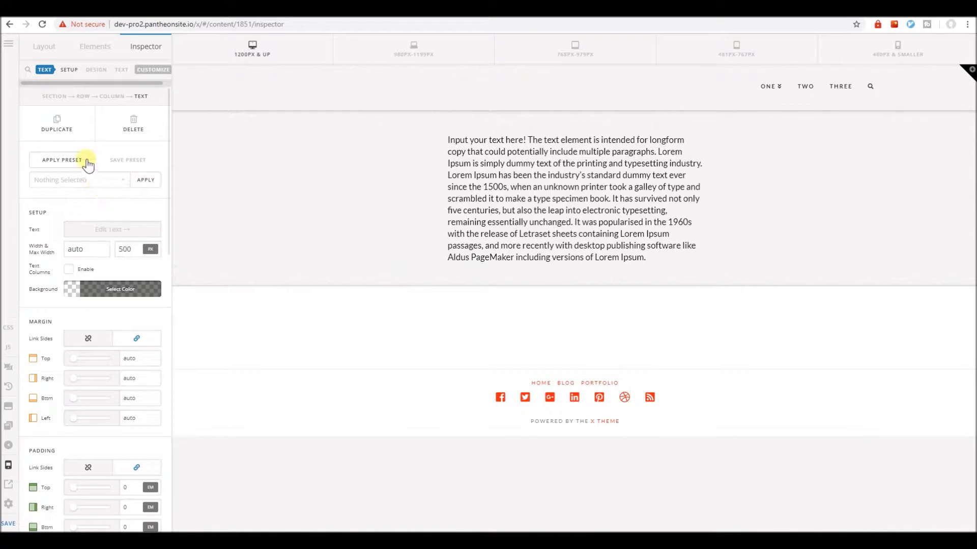
click(122, 161)
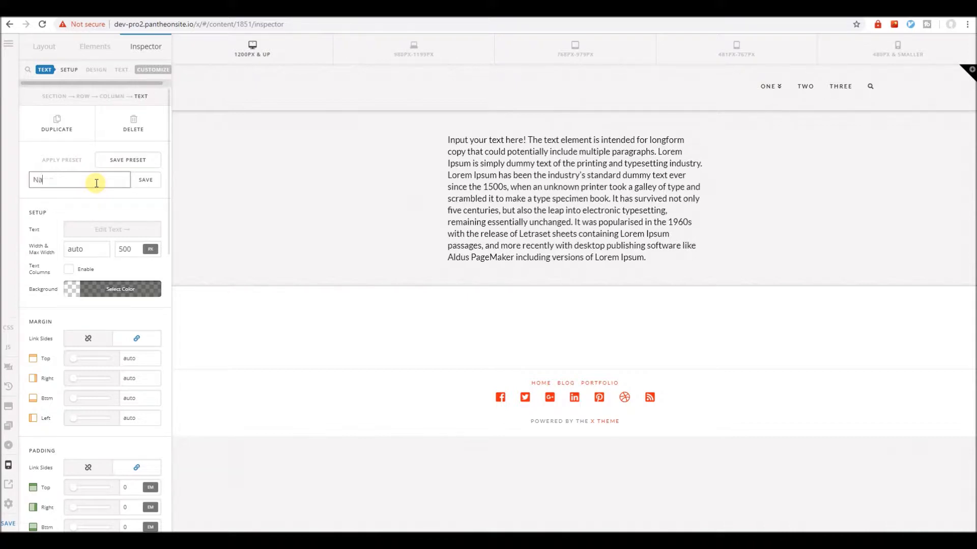
text(Narrow Text)
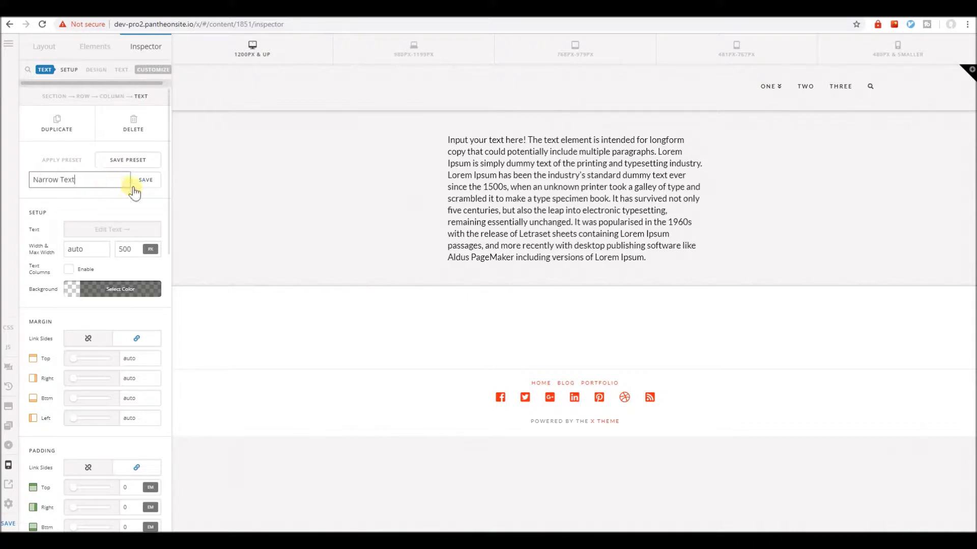
click(144, 186)
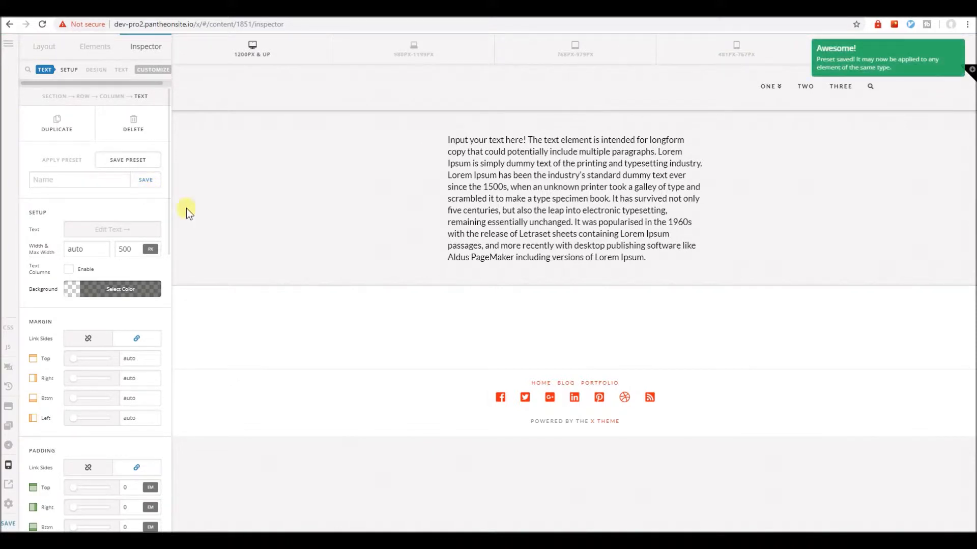
Add an Image element above the text and use the media library photo of silhouettes at a railing at sunset.
click(94, 50)
text(image)
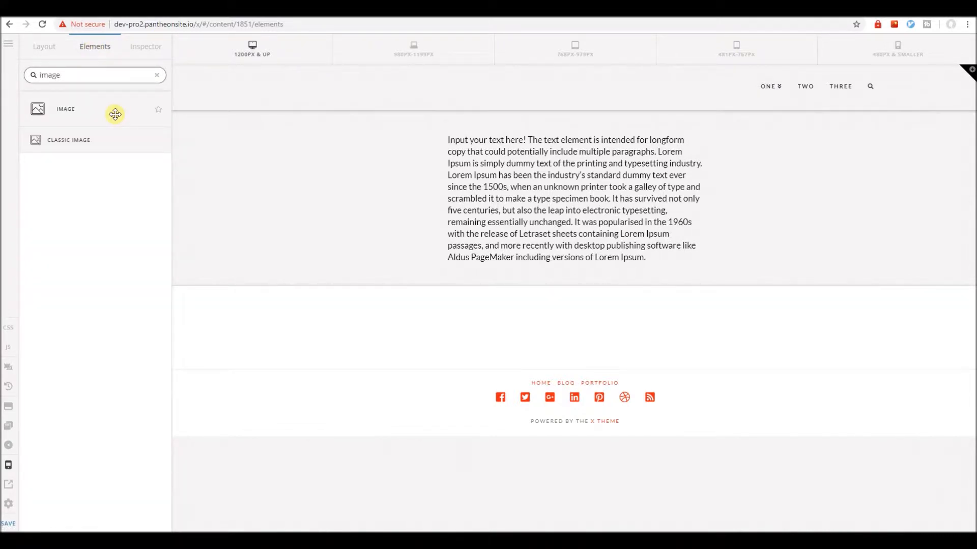
mouse_move(115, 114)
mouse_down()
mouse_move(418, 130)
mouse_move(476, 158)
mouse_up()
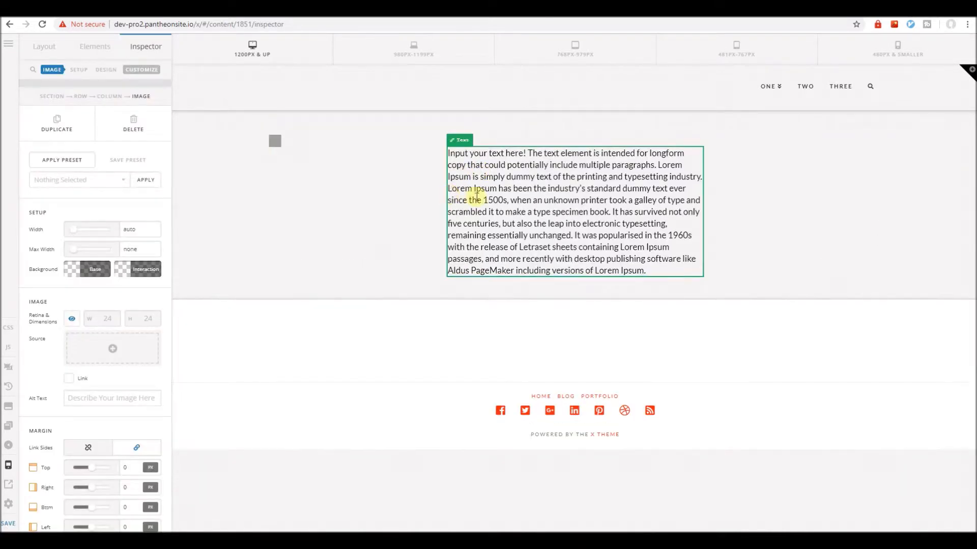
click(137, 348)
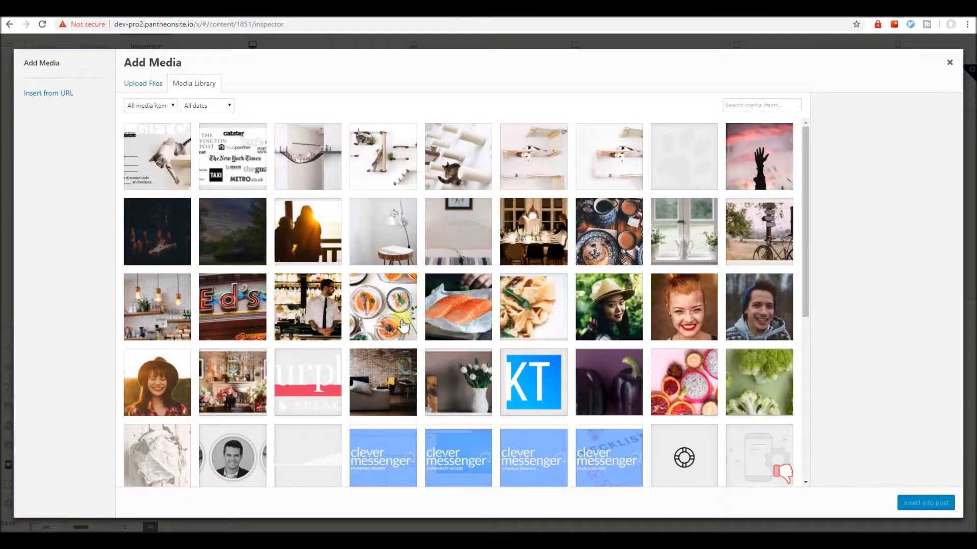
click(305, 234)
click(923, 504)
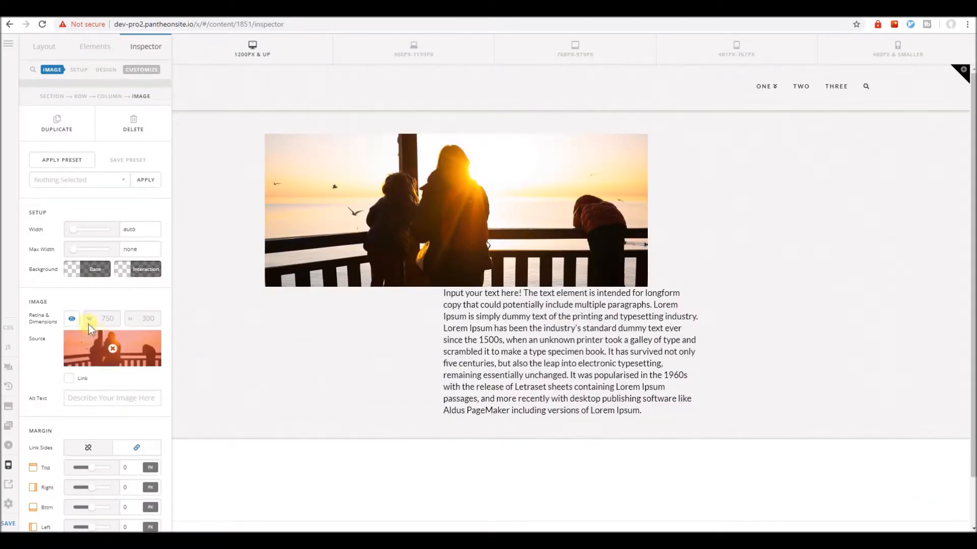
Turn off the Retina option for the sunset image and set its max width to 800 px.
click(71, 319)
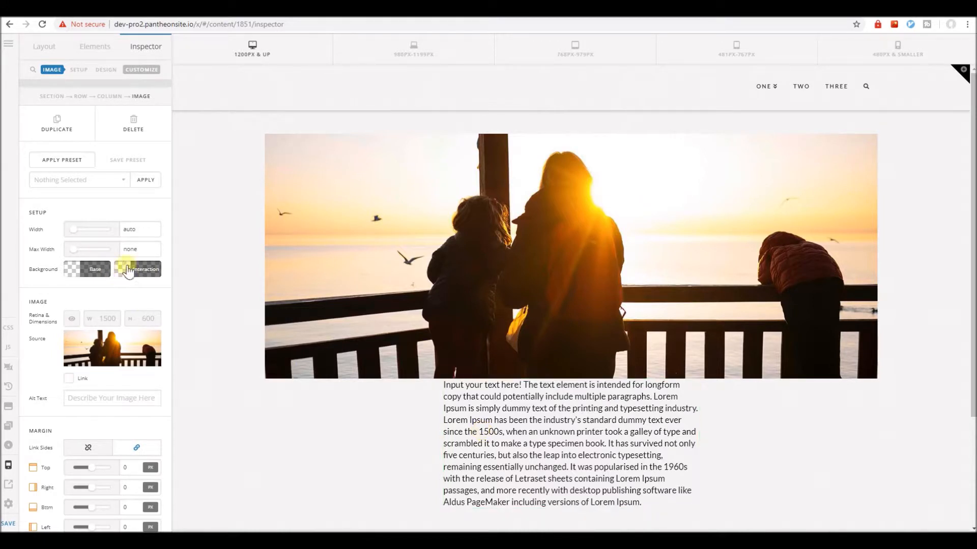
double_click(145, 250)
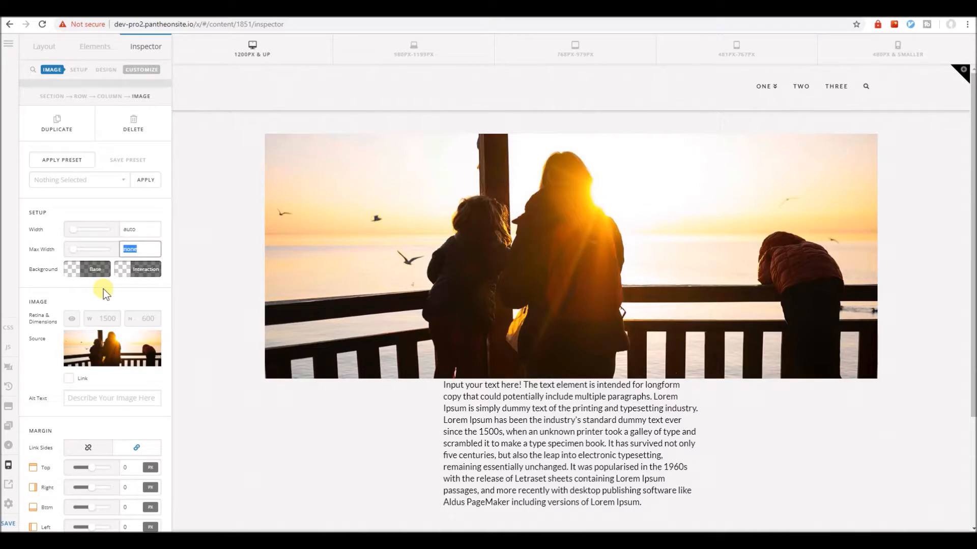
text(800)
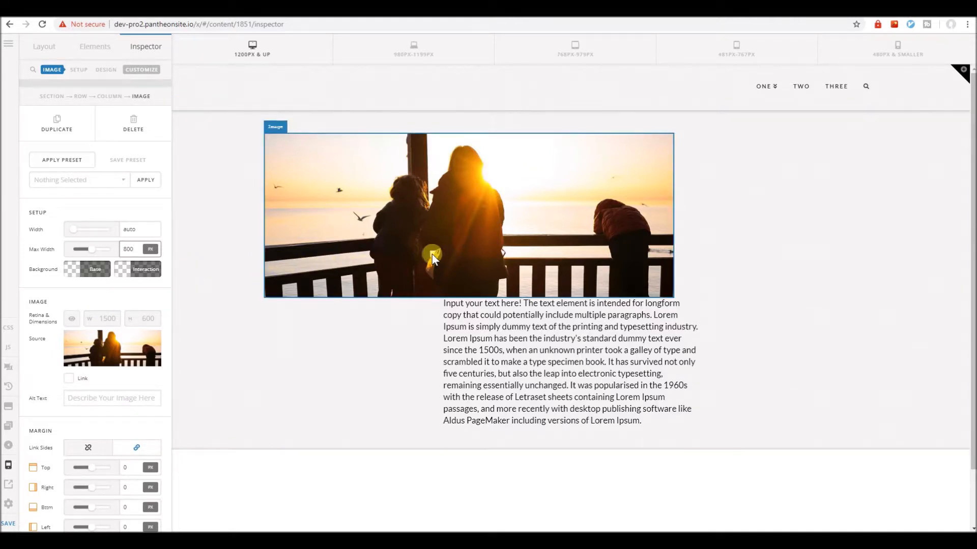
Set the column's text alignment to center and the text element's own alignment to left.
click(111, 96)
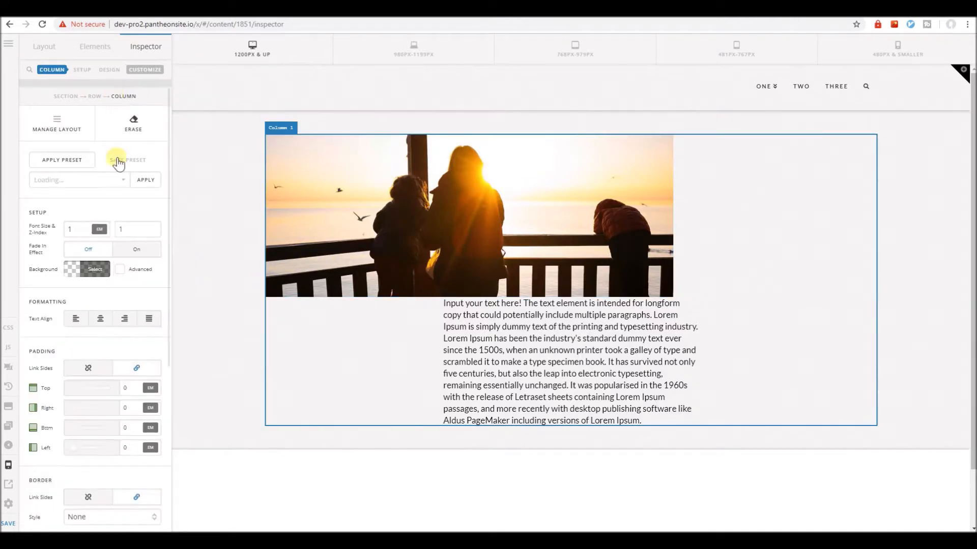
click(97, 319)
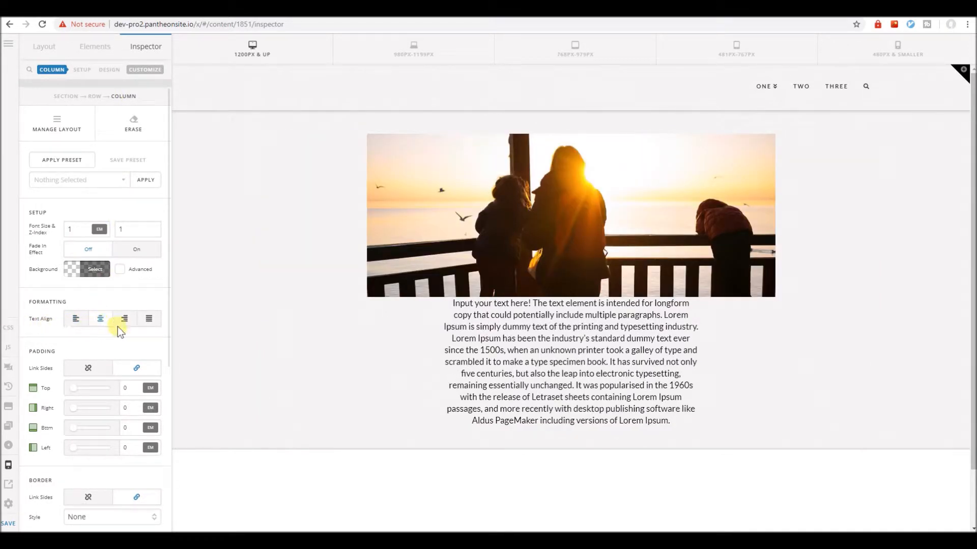
click(487, 362)
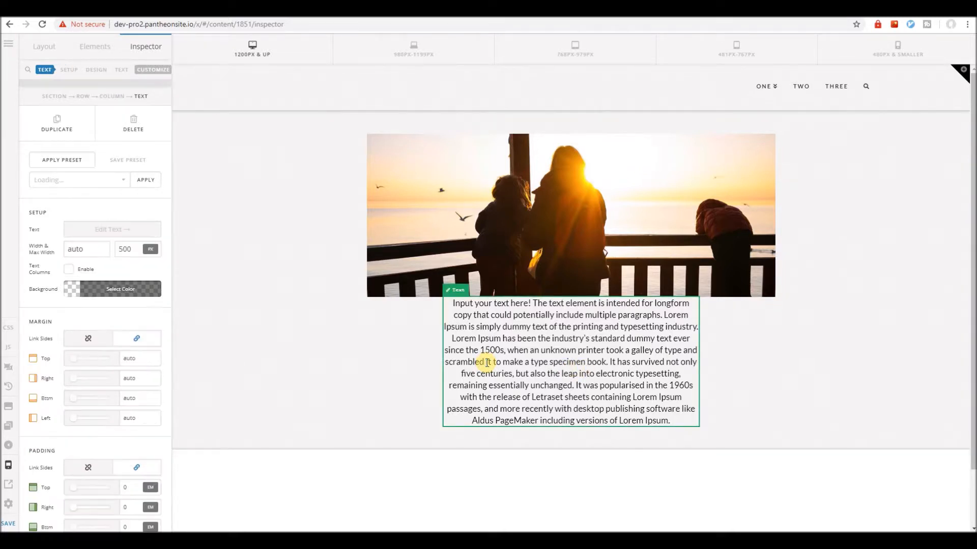
click(122, 71)
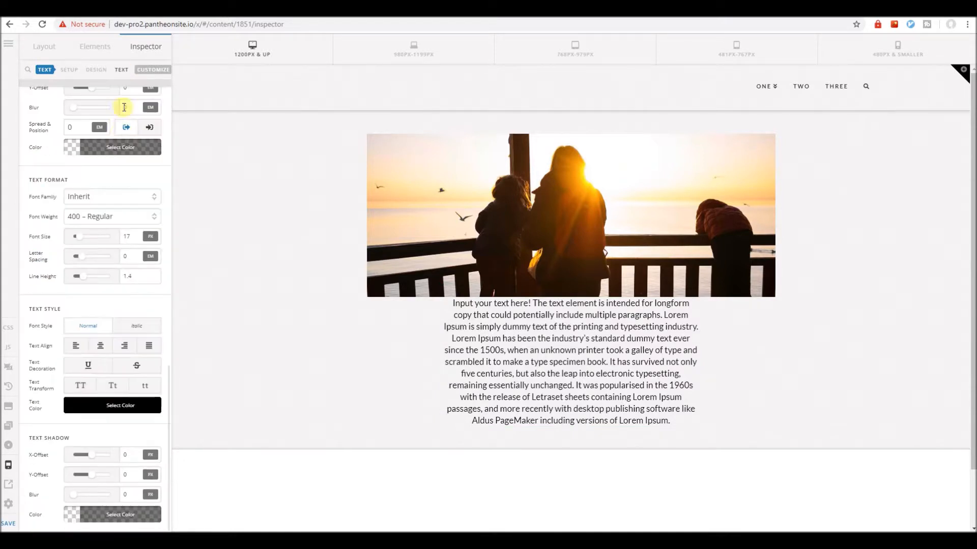
click(75, 349)
Unlink the sunset image's margin sides and set only its bottom margin to 26 px.
click(480, 261)
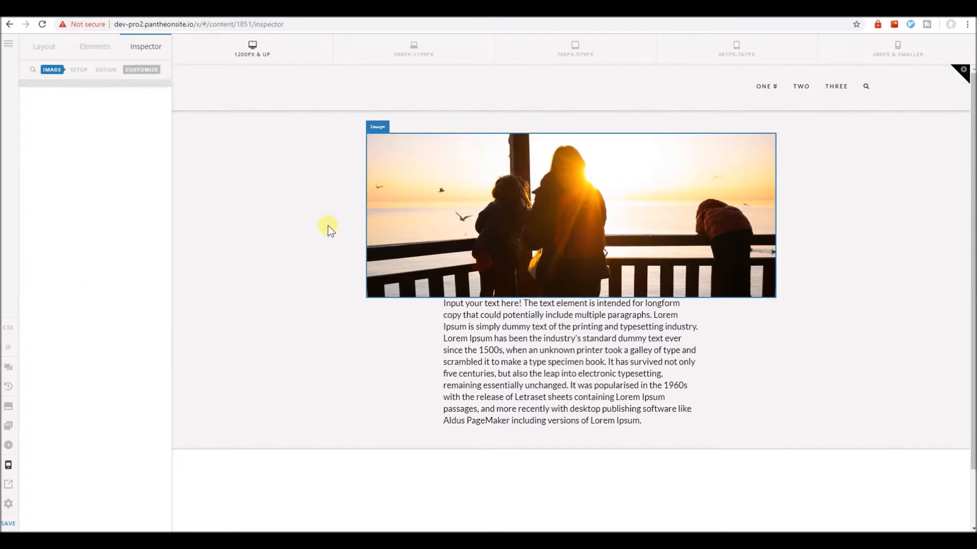
scroll(100, 402, down, 3)
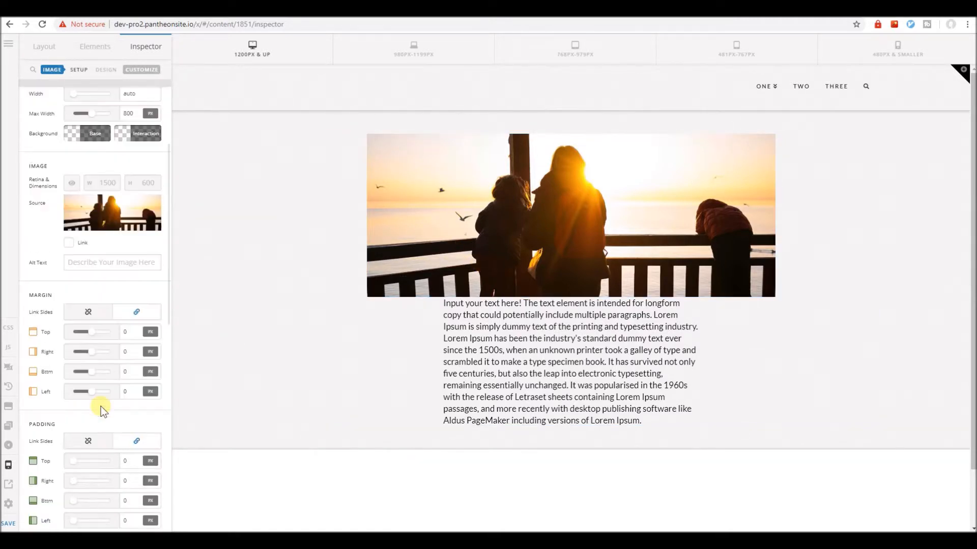
click(88, 315)
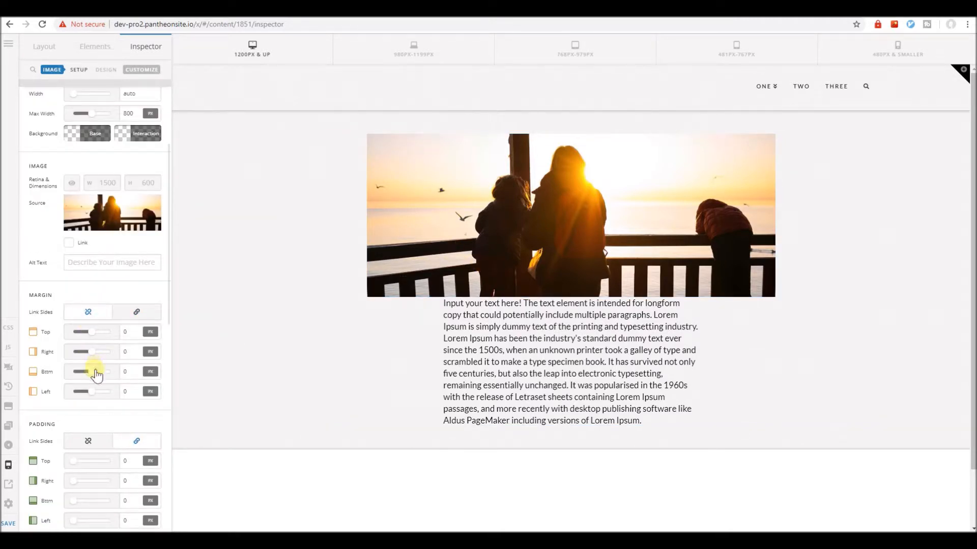
drag(96, 375, 103, 376)
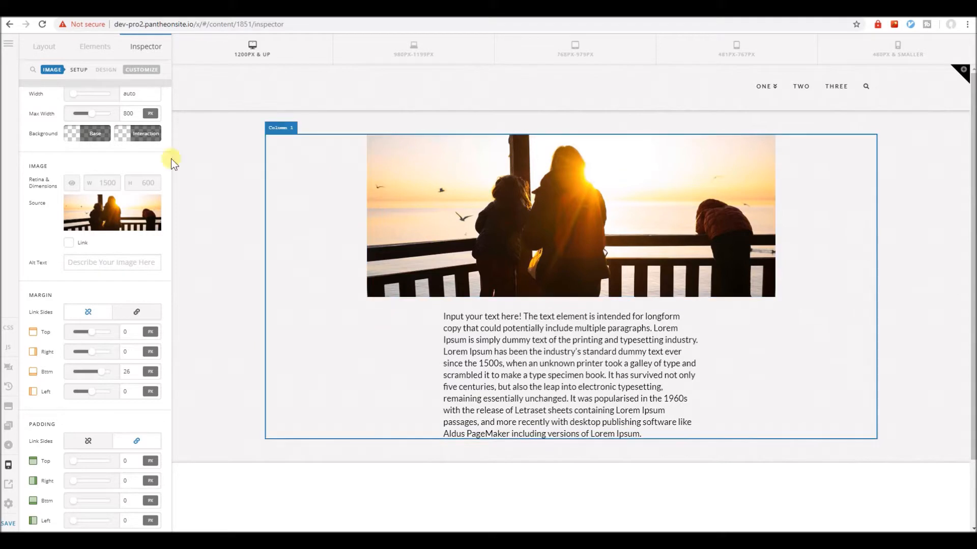
Save the sunset image's settings as a preset named "Narrow Image".
scroll(100, 263, up, 3)
click(127, 159)
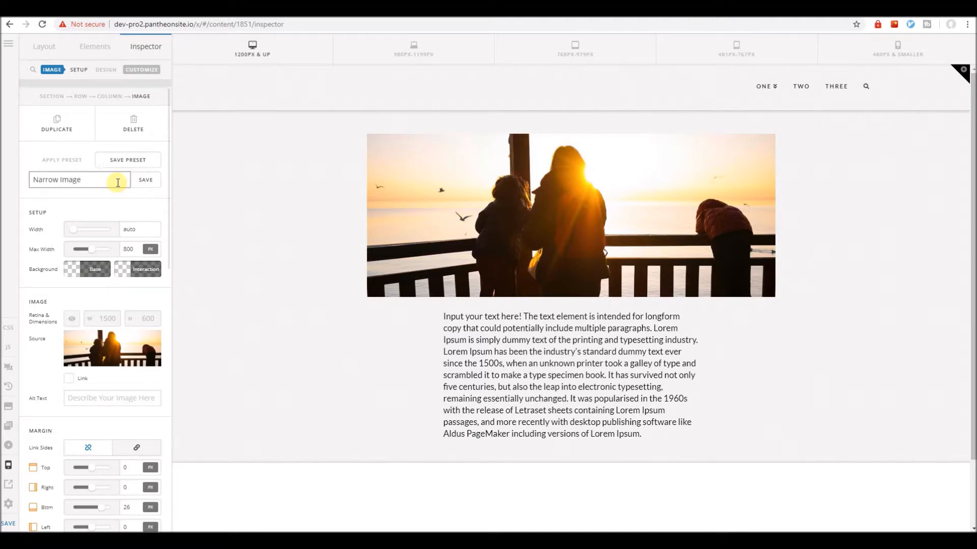
click(145, 183)
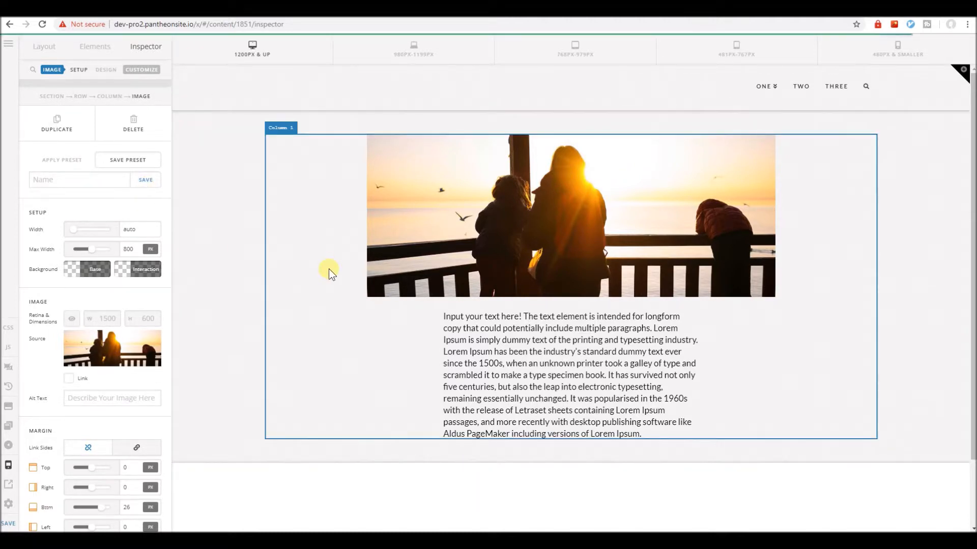
Try adjusting the sunset image's top margin and reset it to 0 px.
scroll(329, 269, down, 2)
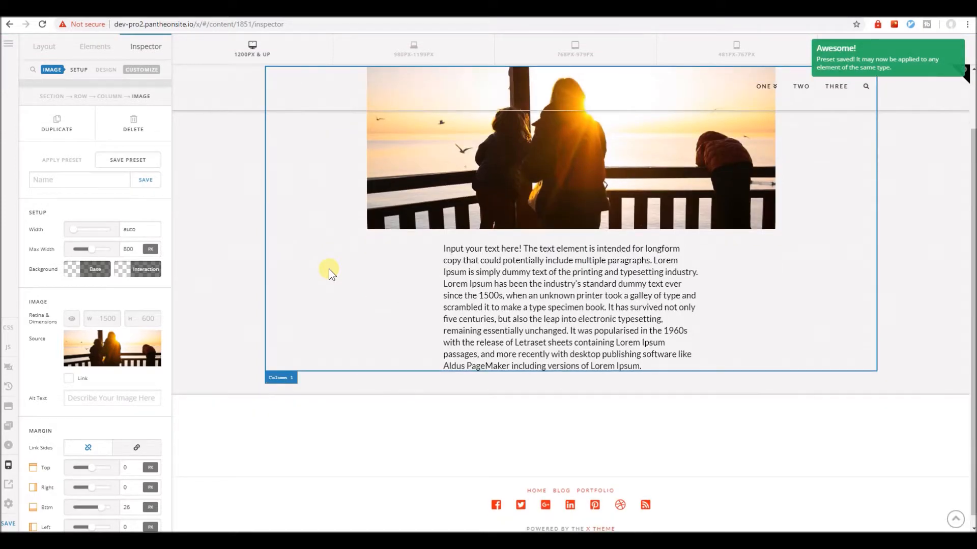
scroll(97, 397, down, 4)
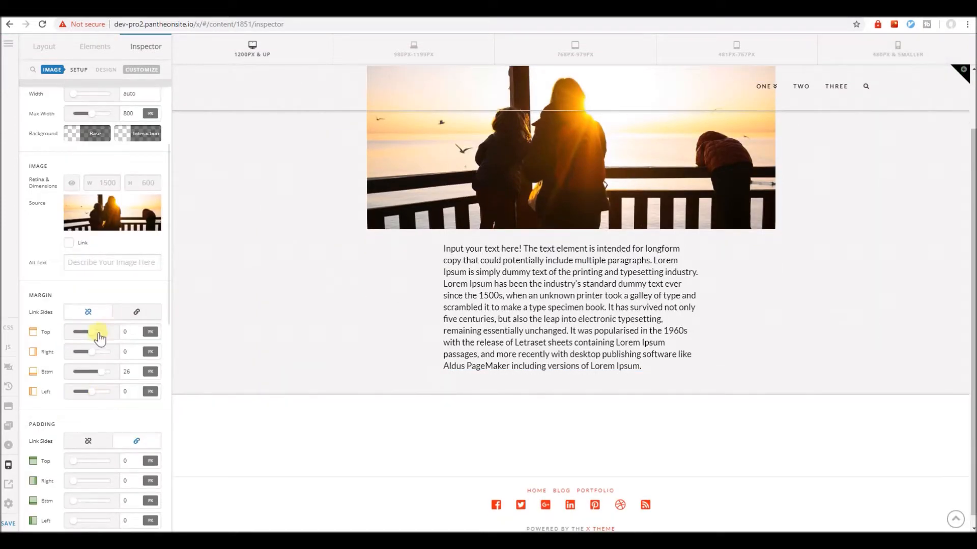
drag(105, 337, 94, 337)
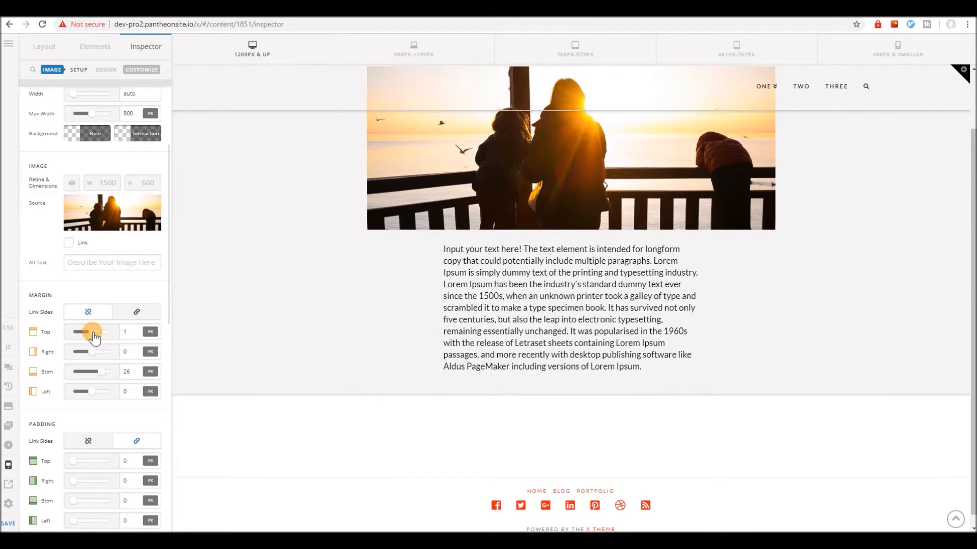
double_click(130, 331)
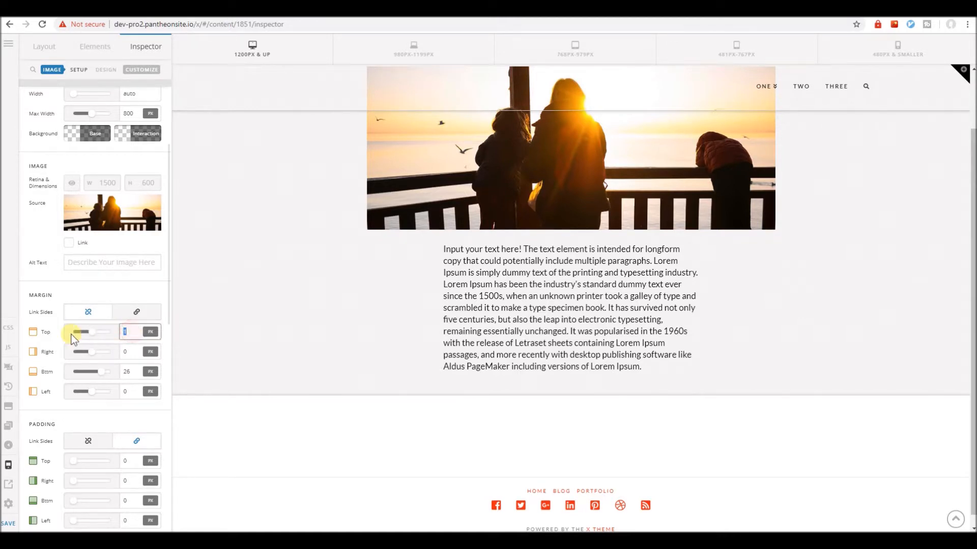
text(0)
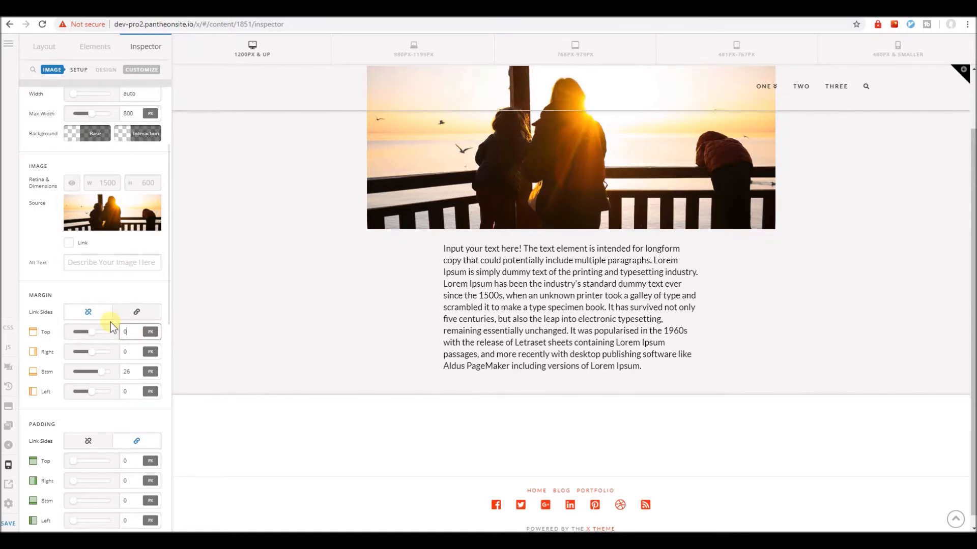
click(479, 179)
click(418, 191)
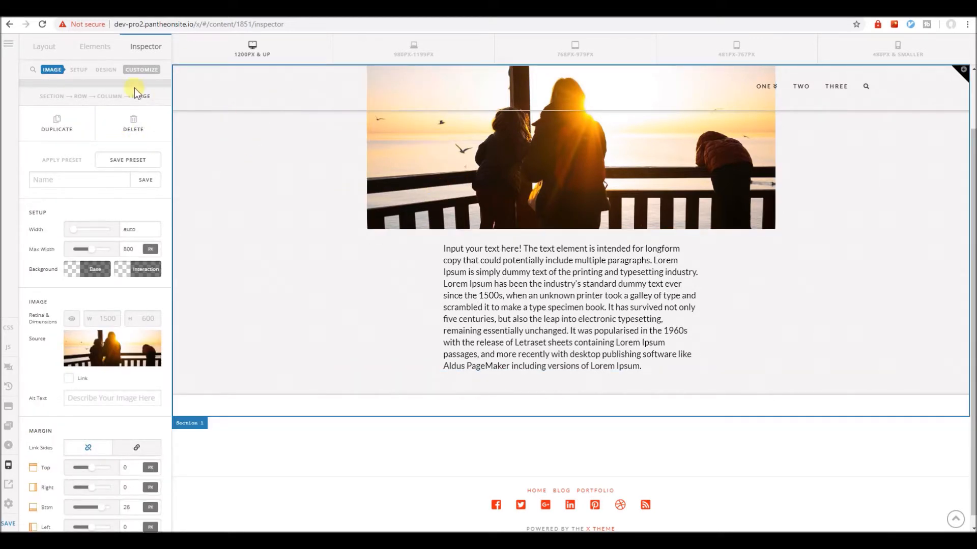
Add an Image element below the text and insert the dining table photo room-4.jpg from the media library.
click(82, 53)
text(image)
mouse_move(83, 104)
mouse_down()
mouse_move(436, 299)
mouse_move(485, 404)
mouse_move(493, 385)
mouse_up()
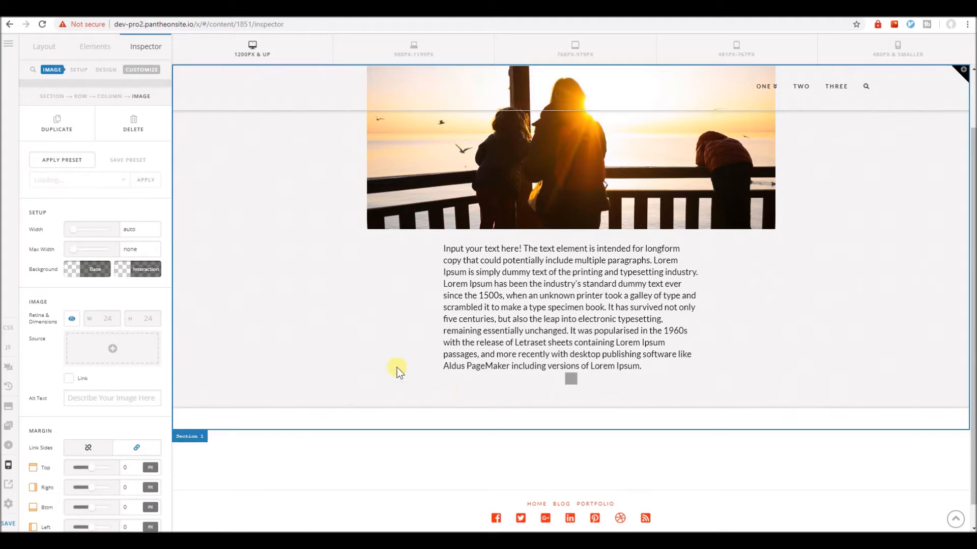
click(135, 365)
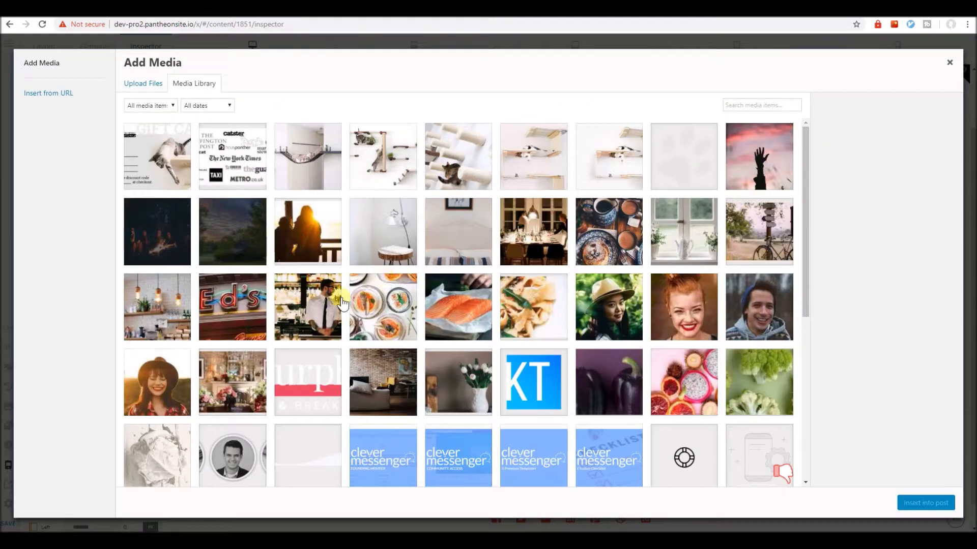
click(383, 232)
click(529, 228)
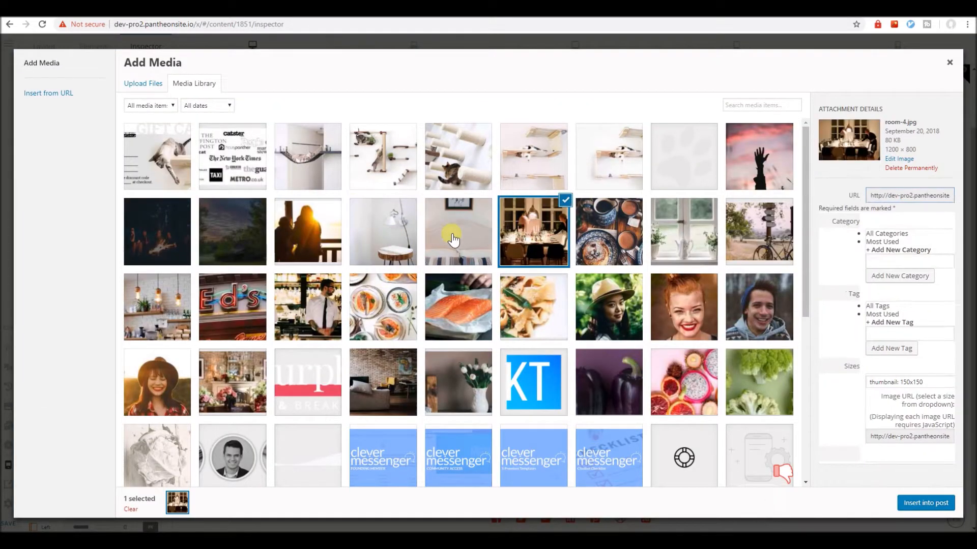
click(617, 181)
click(533, 232)
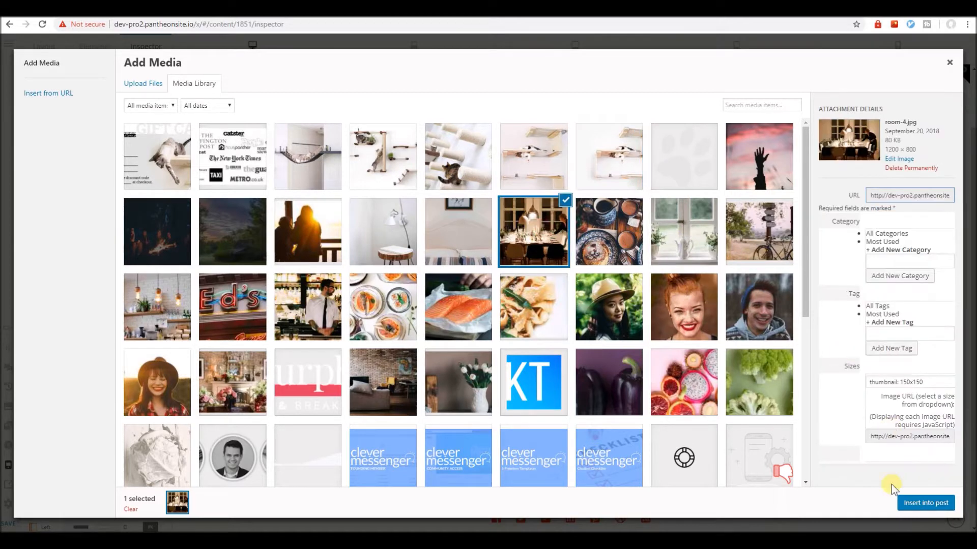
click(925, 502)
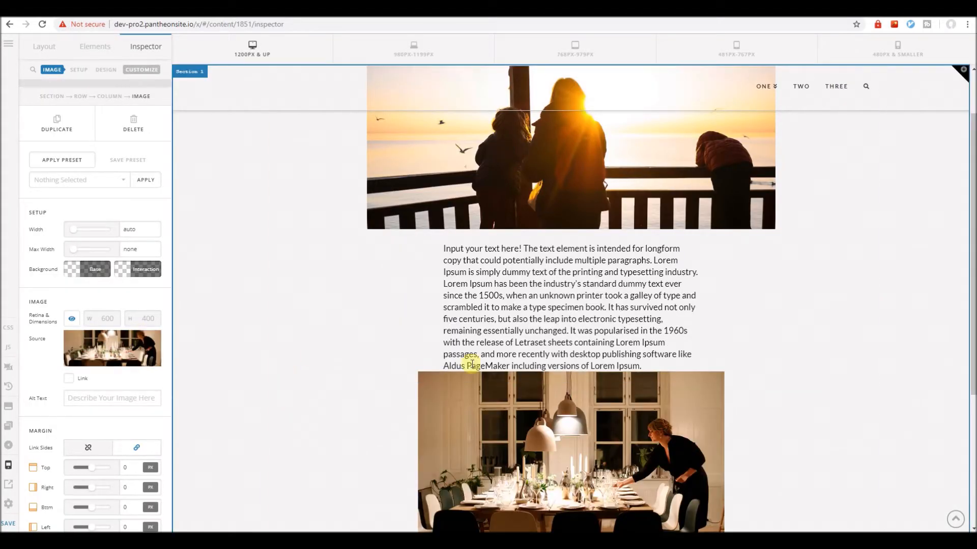
Turn off the Retina option for the dining table image and unlink its margin sides.
scroll(248, 377, down, 2)
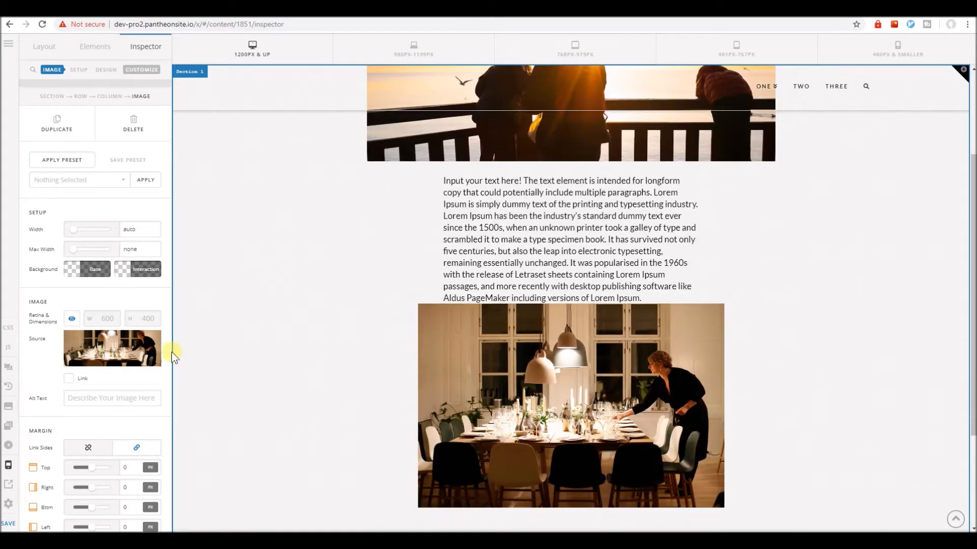
click(72, 320)
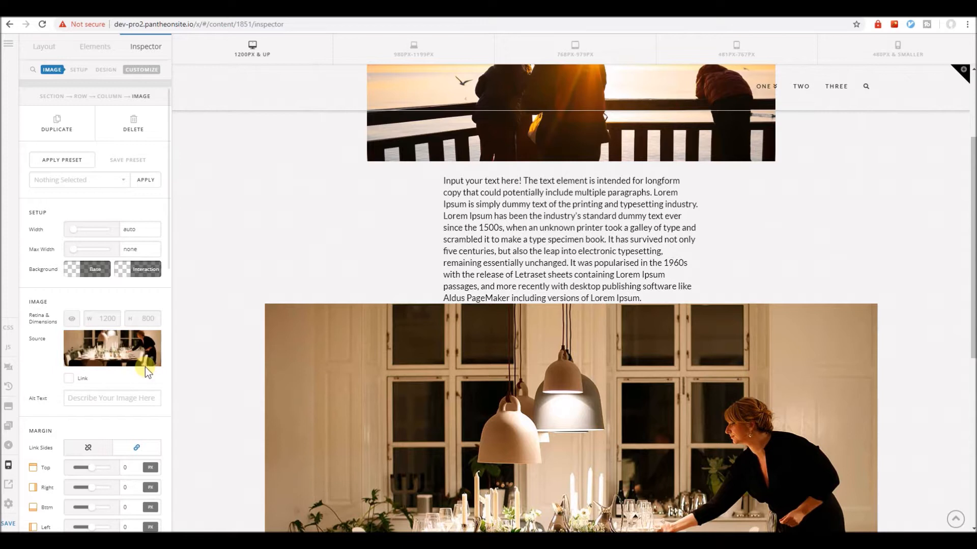
click(97, 449)
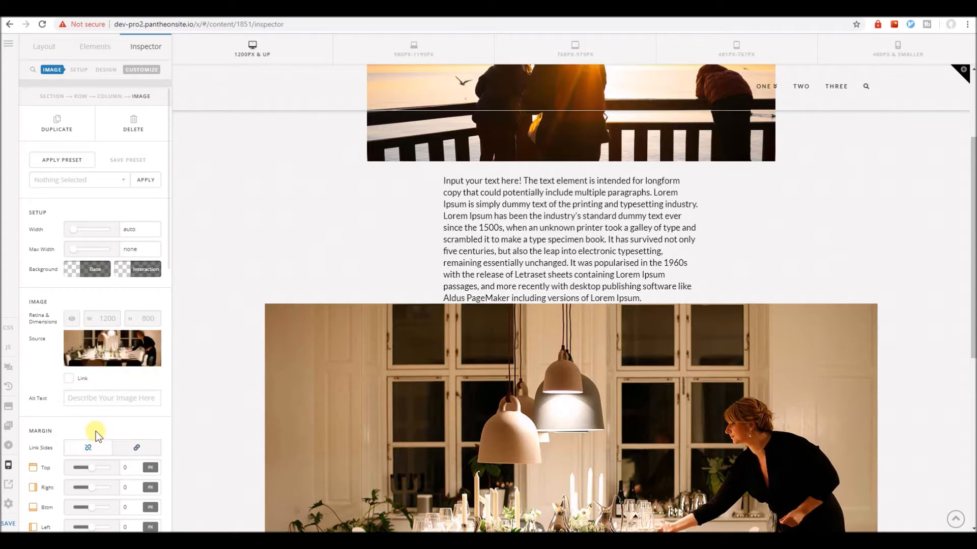
Apply the "Narrow Image" preset to the dining table image without replacing its content.
click(84, 164)
click(92, 181)
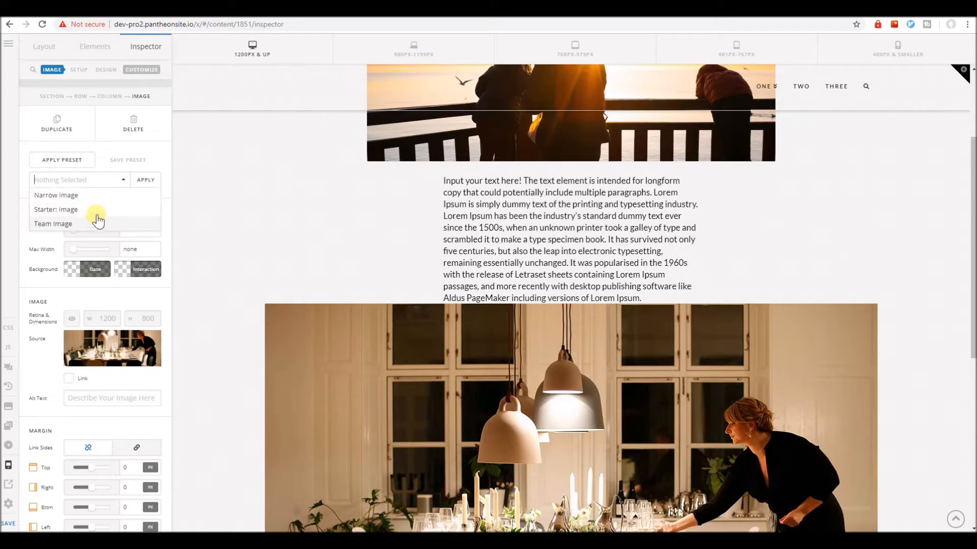
click(100, 196)
click(143, 180)
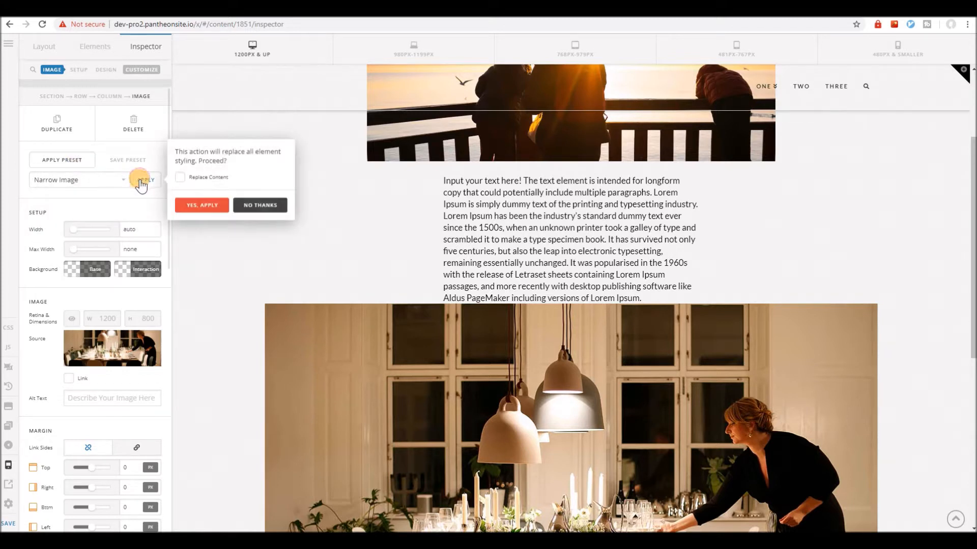
click(199, 208)
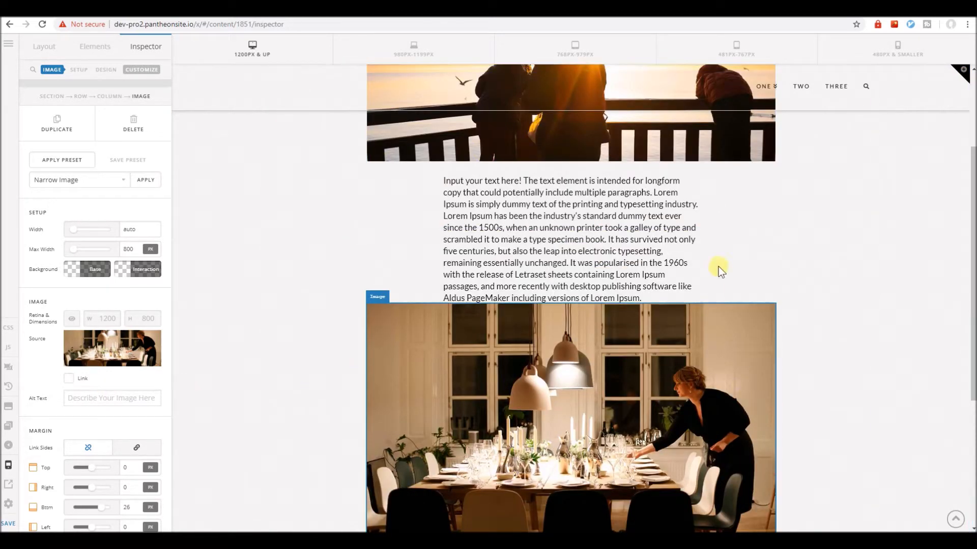
Set the dining table image's top margin to 36 px to try spacing it from the text above.
scroll(260, 395, down, 2)
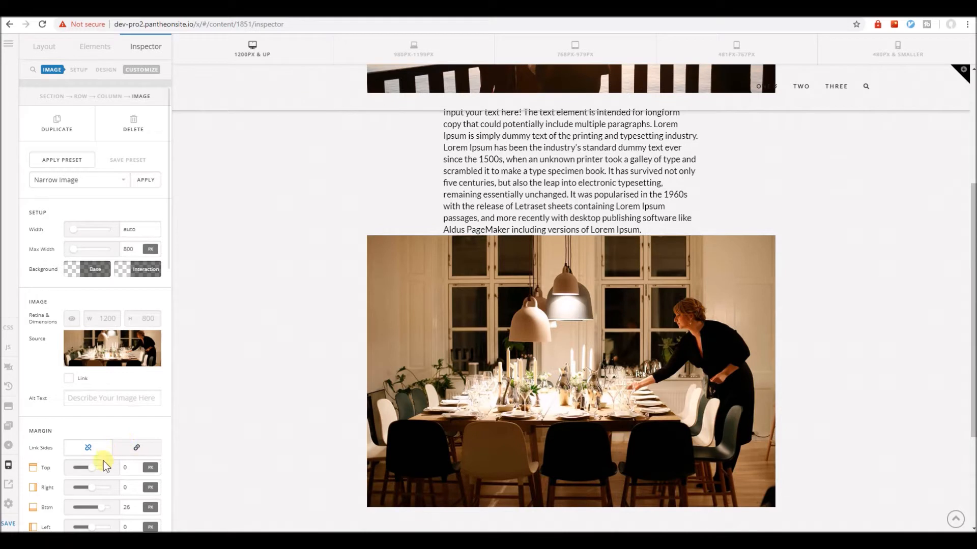
mouse_move(93, 472)
mouse_down()
mouse_move(112, 472)
mouse_move(87, 469)
mouse_up()
scroll(291, 430, down, 2)
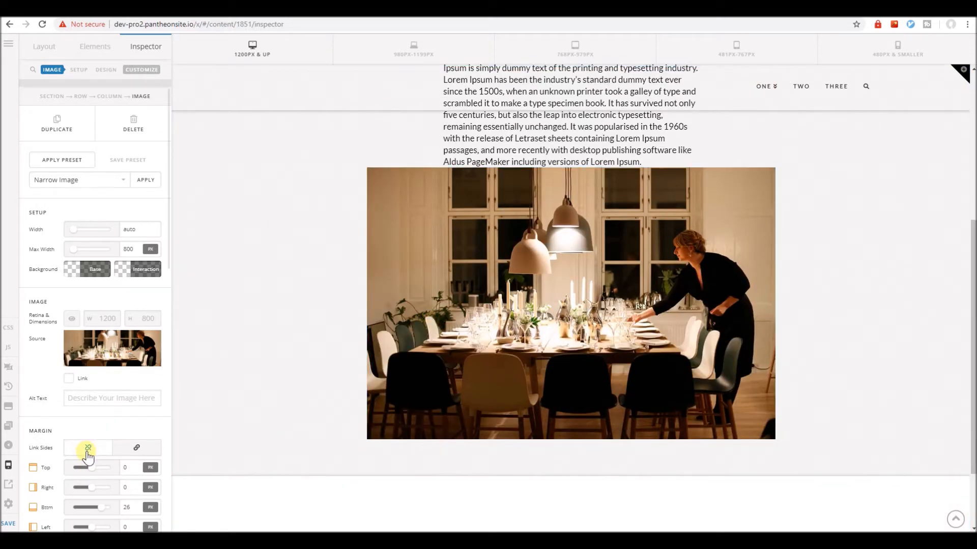
scroll(87, 454, down, 3)
drag(96, 332, 102, 333)
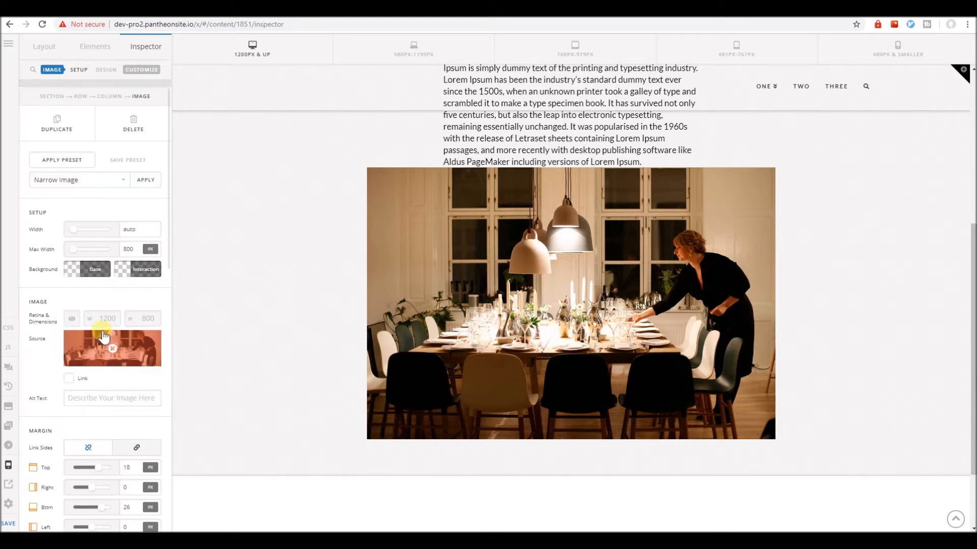
drag(98, 337, 103, 338)
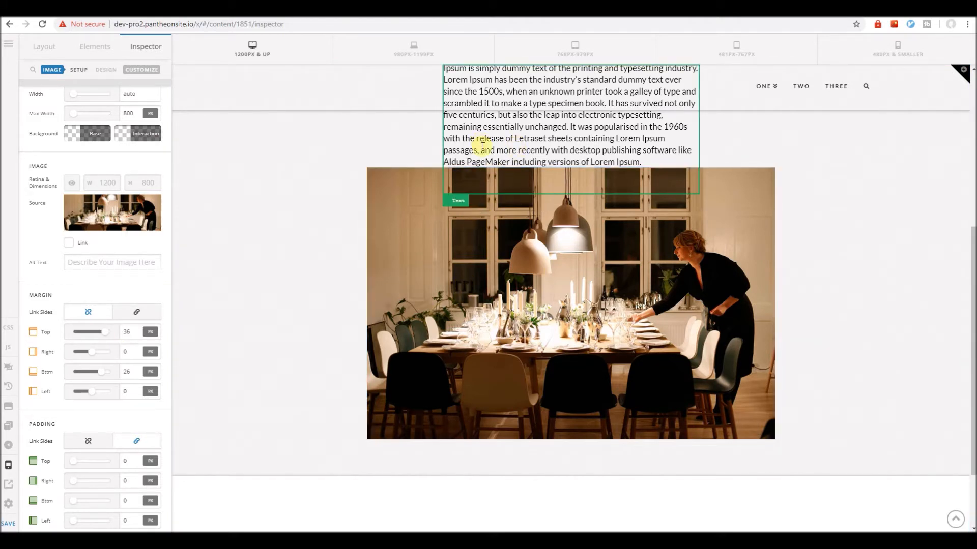
Set the bottom margin of the text block above the dining table image to 0 px.
click(481, 145)
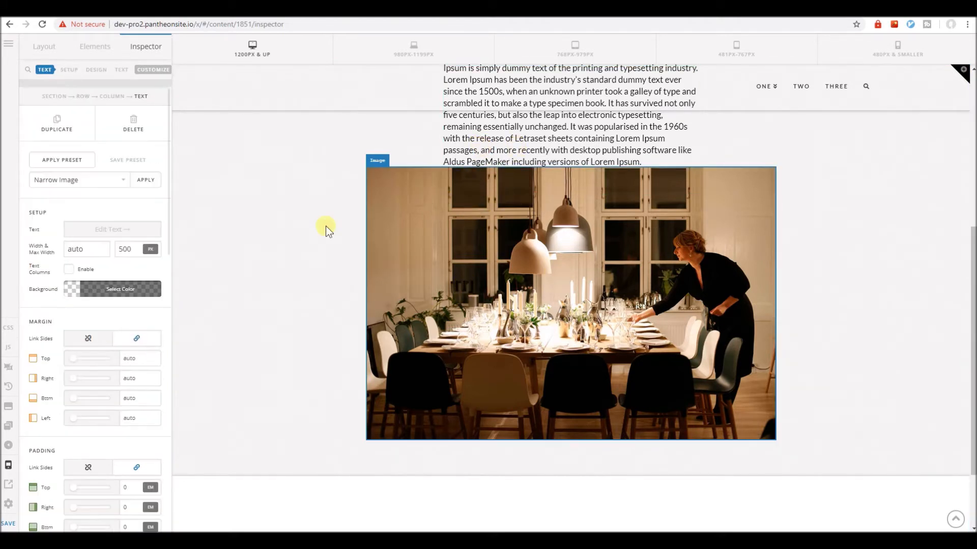
click(103, 342)
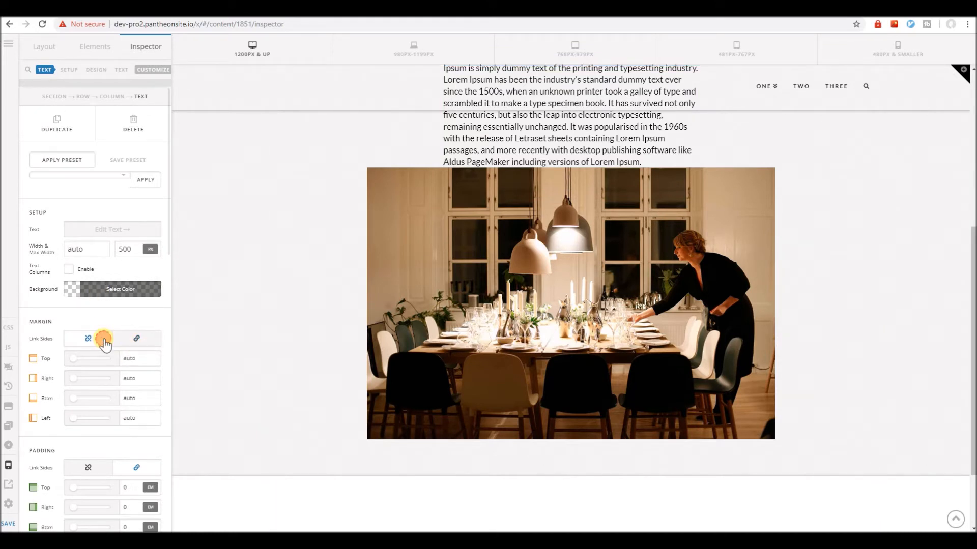
click(152, 358)
click(130, 417)
drag(140, 399, 28, 401)
text(0)
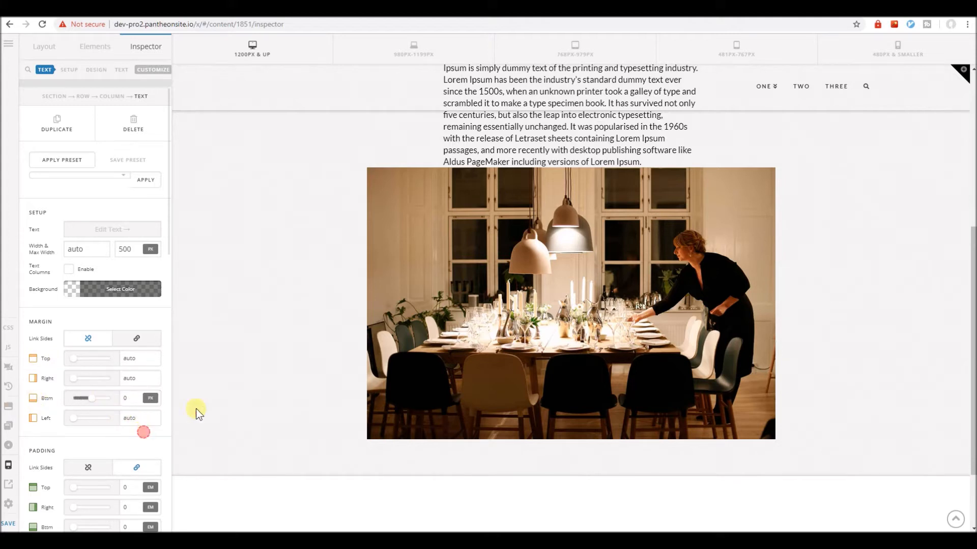
Set the dining table image's top margin to 25 px.
click(428, 323)
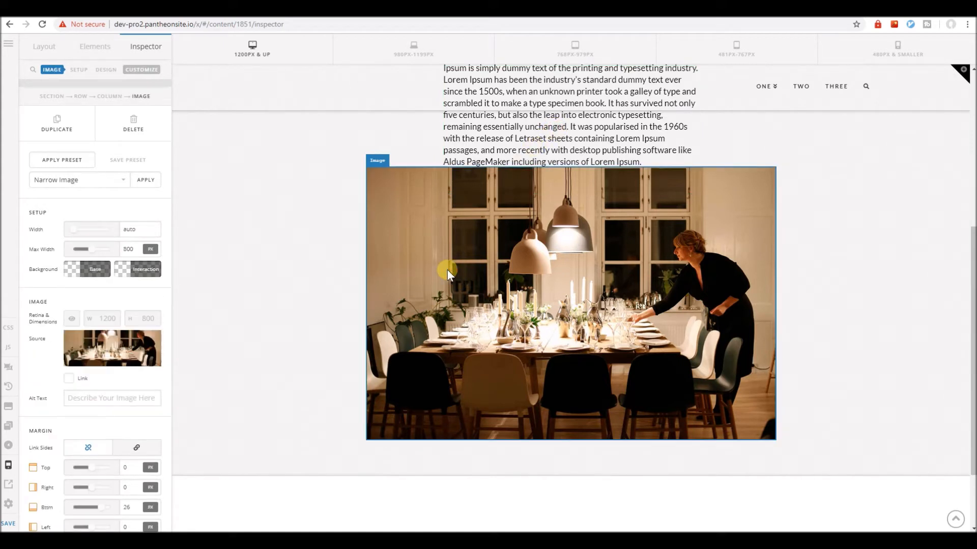
scroll(99, 414, down, 3)
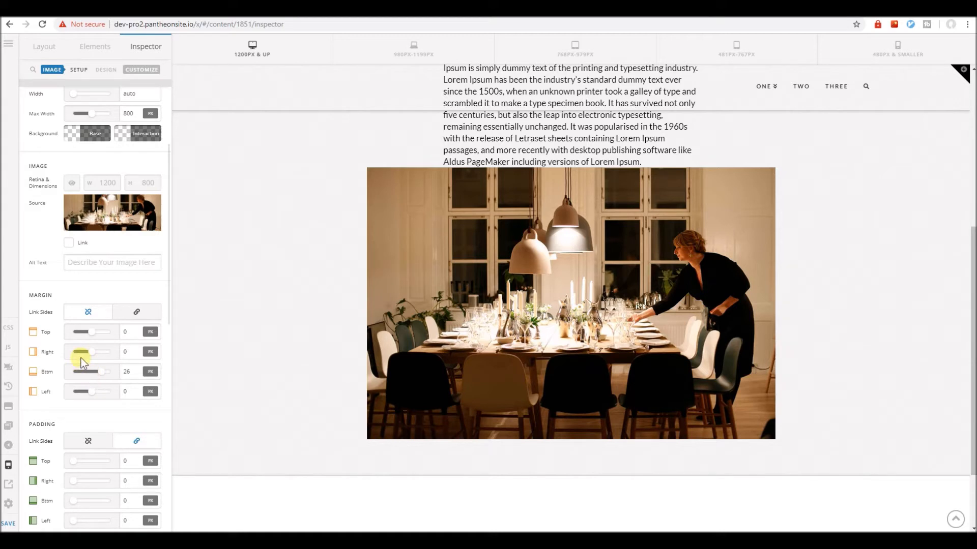
mouse_move(91, 333)
mouse_down()
mouse_move(109, 335)
mouse_move(100, 338)
mouse_up()
Return the text block's bottom margin to auto and review the spacing between the text and both images.
click(481, 137)
double_click(137, 399)
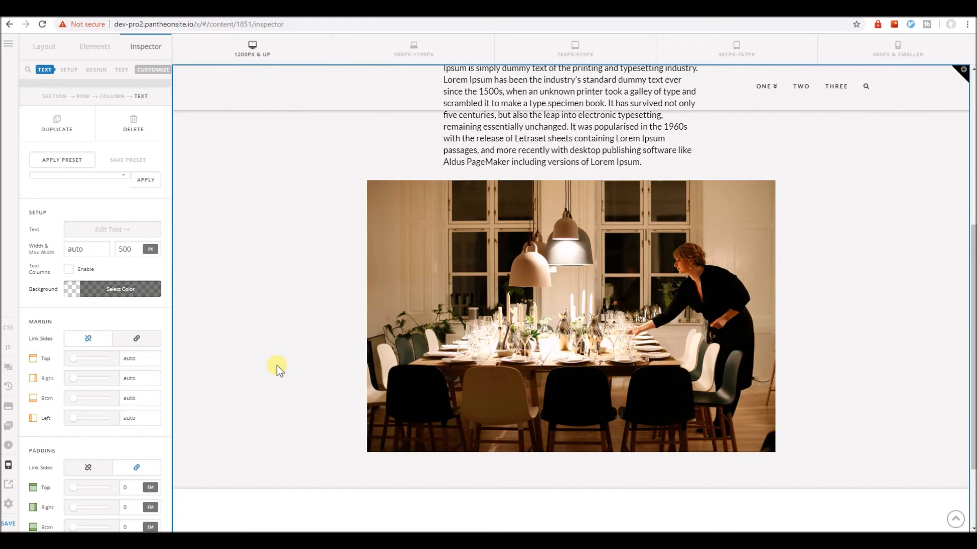
click(505, 284)
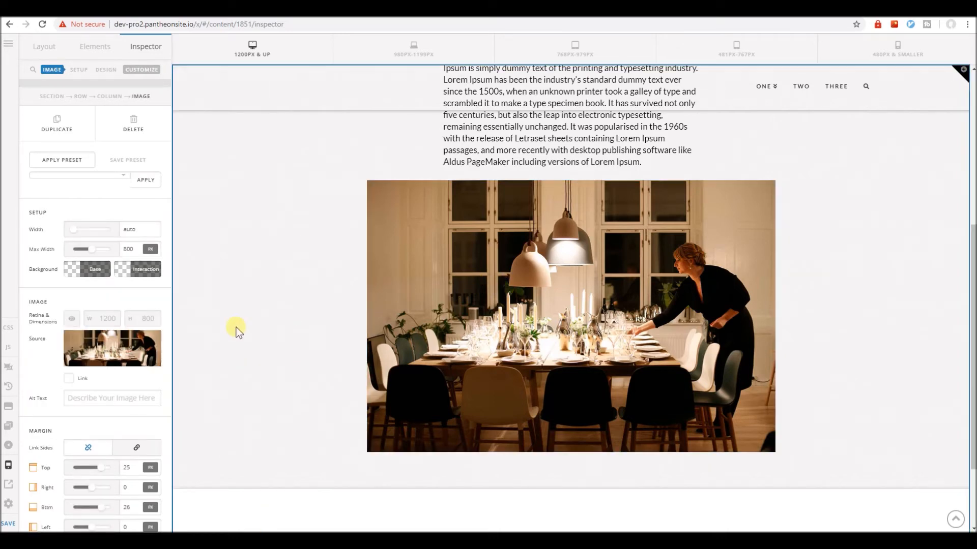
scroll(328, 345, up, 5)
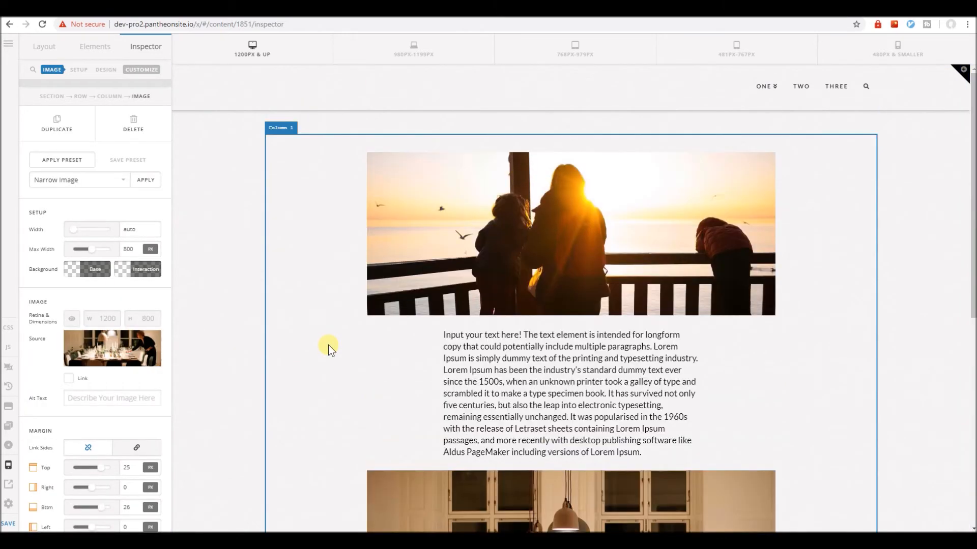
scroll(329, 345, down, 2)
scroll(112, 397, down, 3)
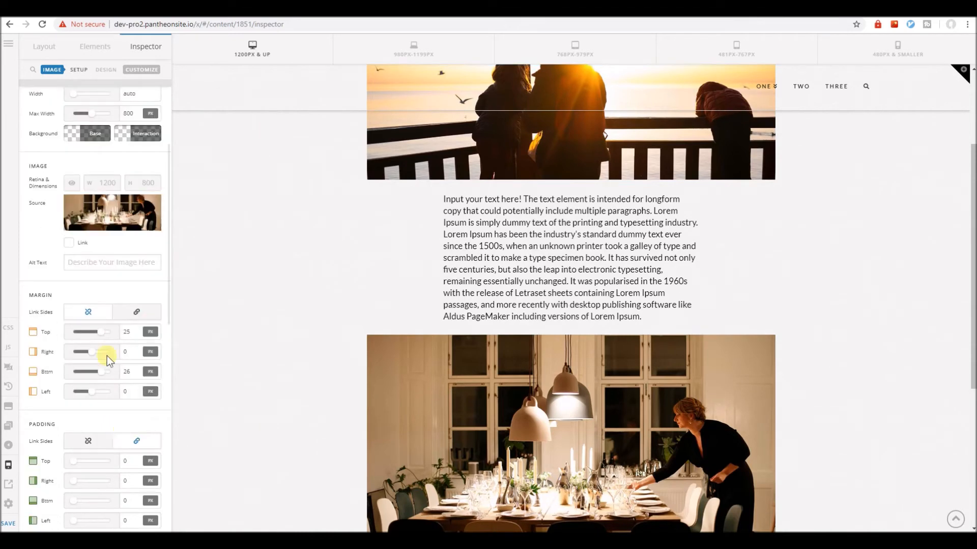
scroll(405, 386, down, 3)
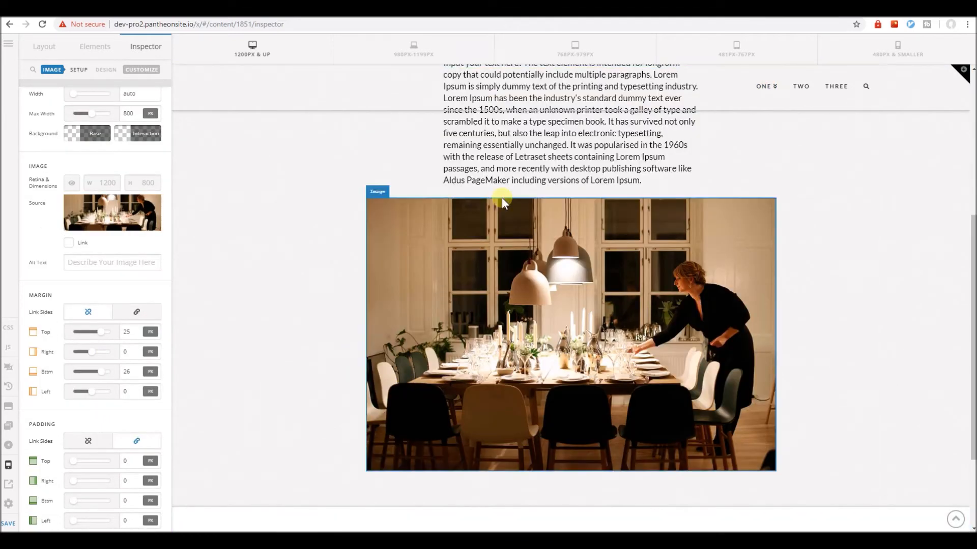
Find the Text element and add it directly below the dining table image.
click(97, 45)
text(text)
scroll(239, 313, down, 3)
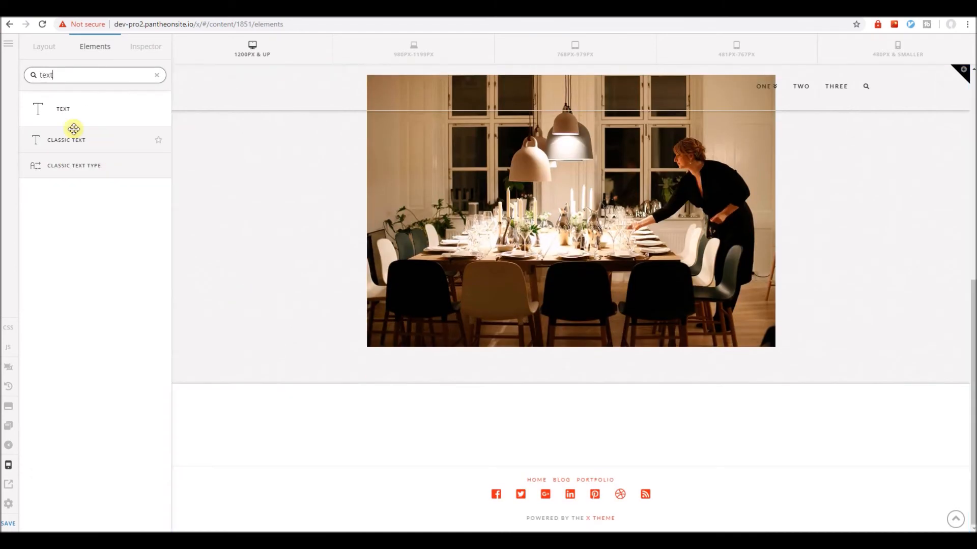
drag(74, 129, 503, 383)
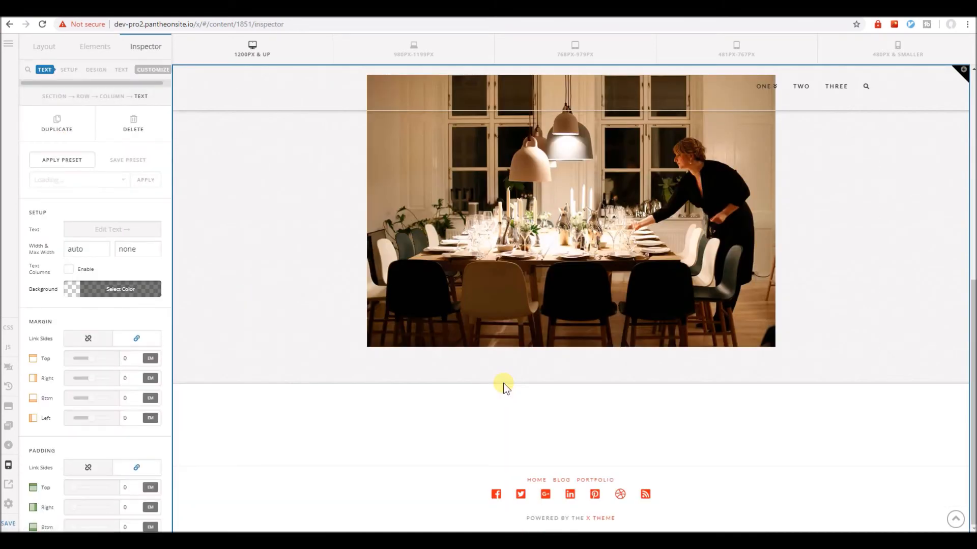
Apply the "Narrow Text" preset to the new text element without replacing its content.
click(103, 188)
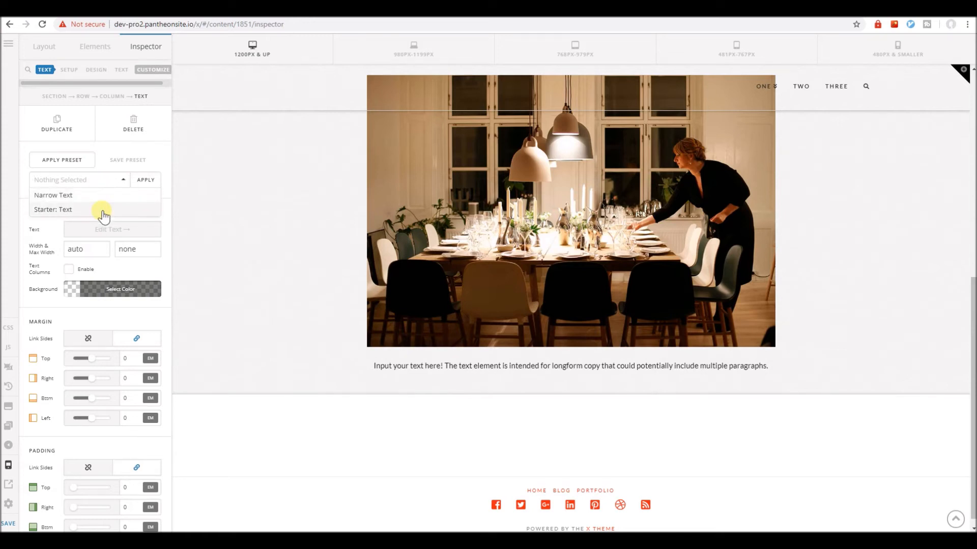
click(104, 196)
click(144, 181)
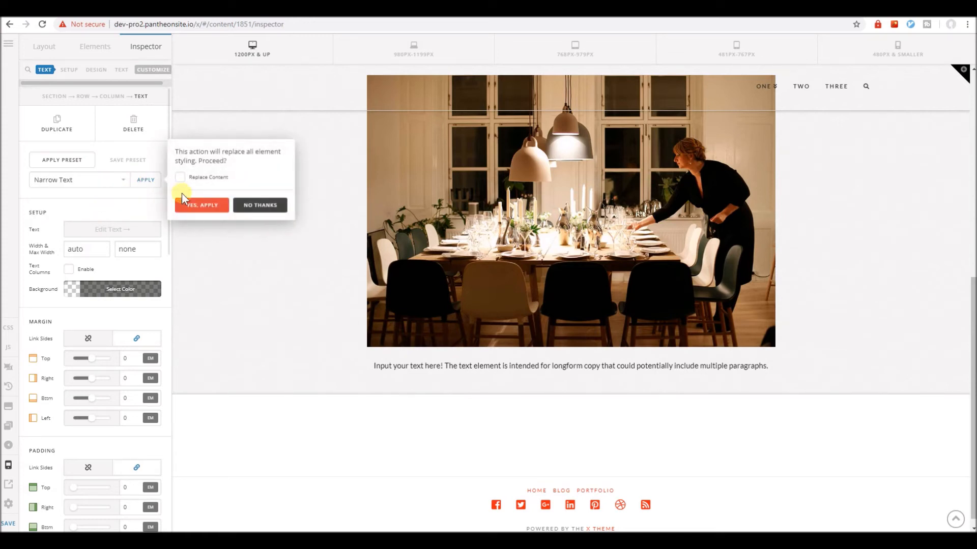
click(186, 209)
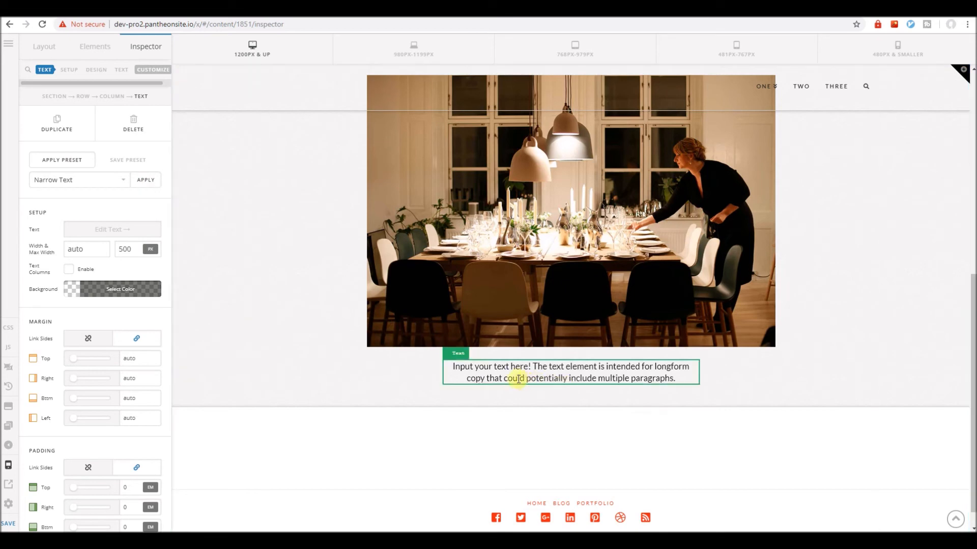
Review the section layout at desktop size and preview it across the smaller screen-size breakpoints down to 480 px.
scroll(319, 362, down, 1)
scroll(318, 362, up, 3)
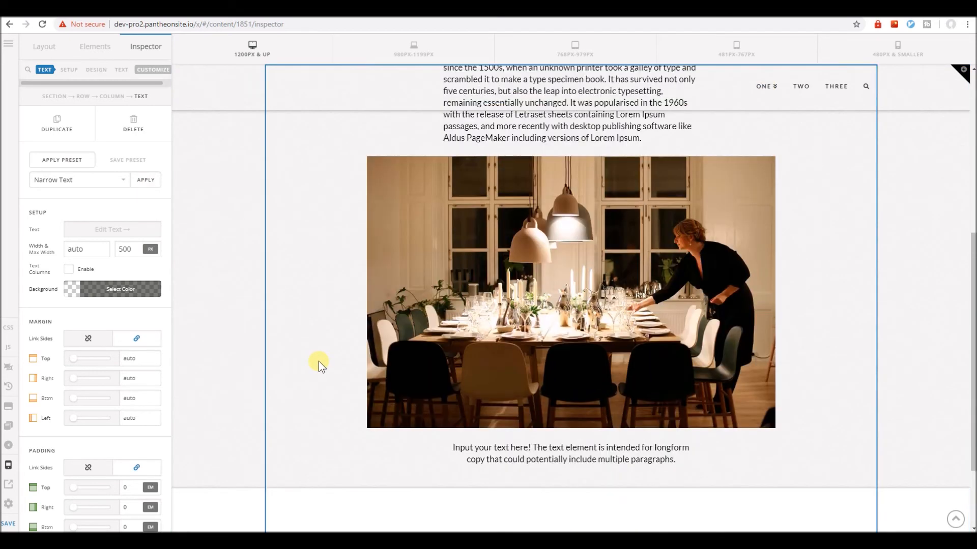
click(413, 48)
click(565, 49)
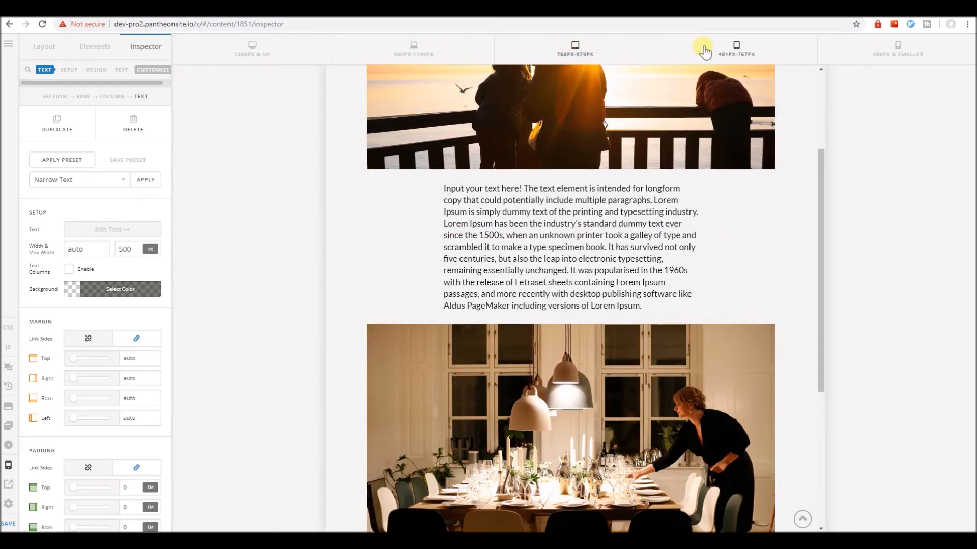
click(704, 49)
click(898, 49)
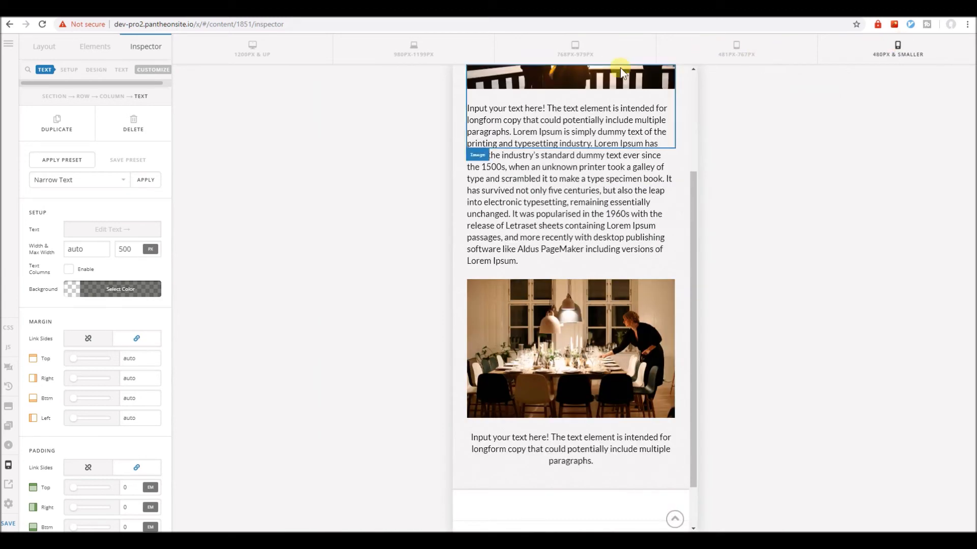
click(574, 53)
click(731, 43)
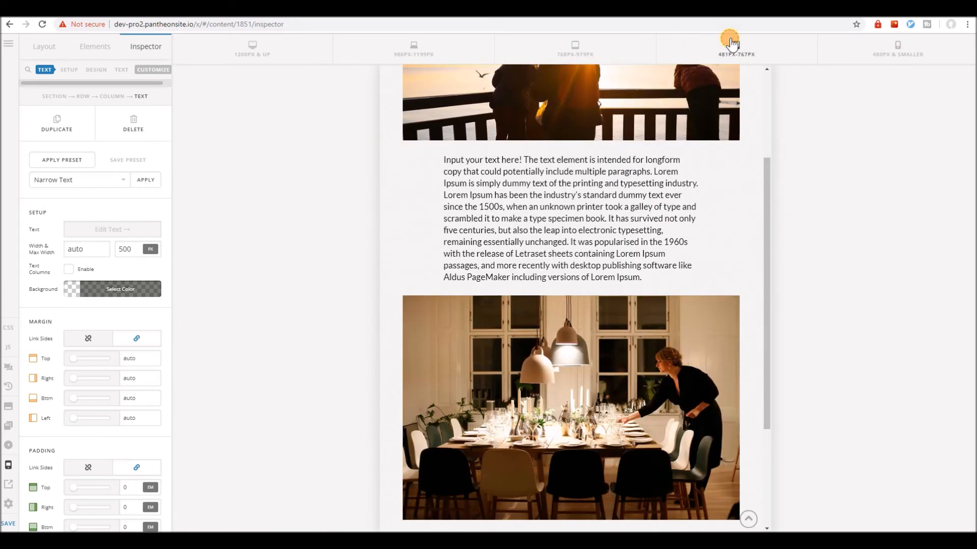
Compare the tablet previews and examine the images and text blocks in the 481–767 px layout.
click(603, 52)
click(732, 48)
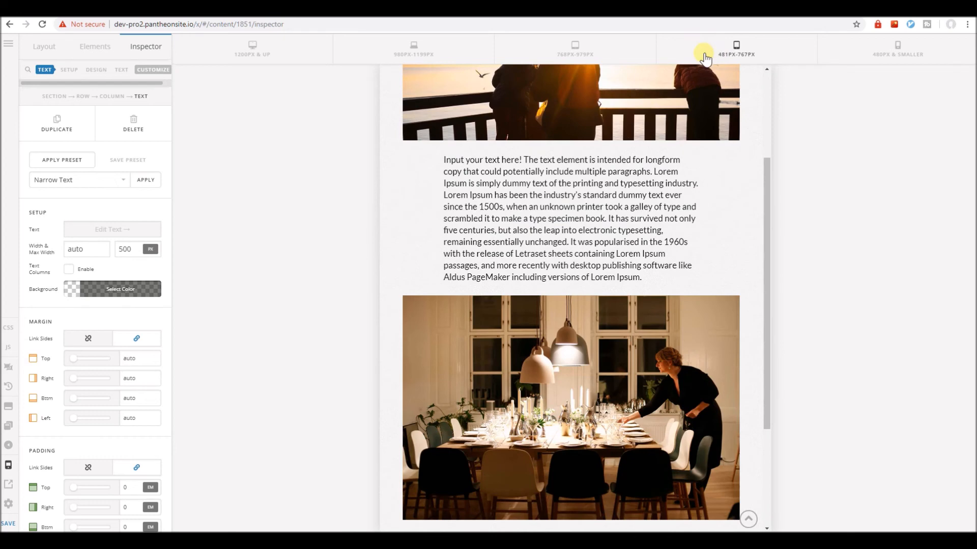
scroll(568, 277, down, 6)
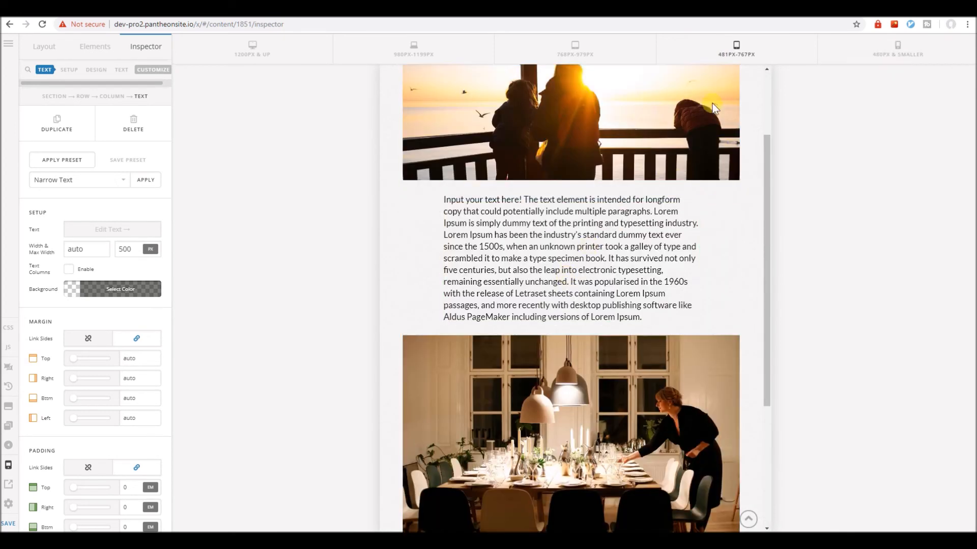
scroll(546, 270, up, 2)
scroll(546, 269, down, 6)
scroll(547, 270, up, 5)
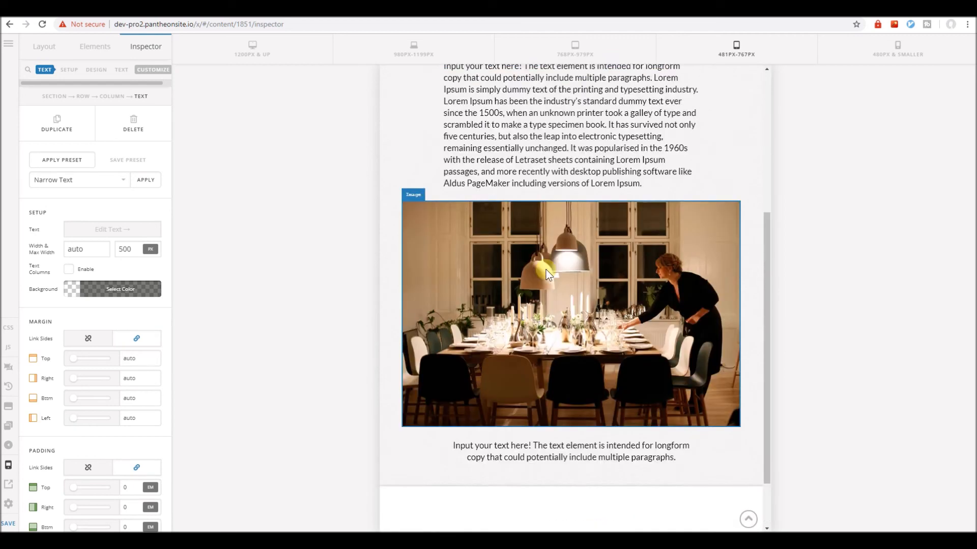
scroll(546, 269, down, 3)
scroll(499, 263, up, 1)
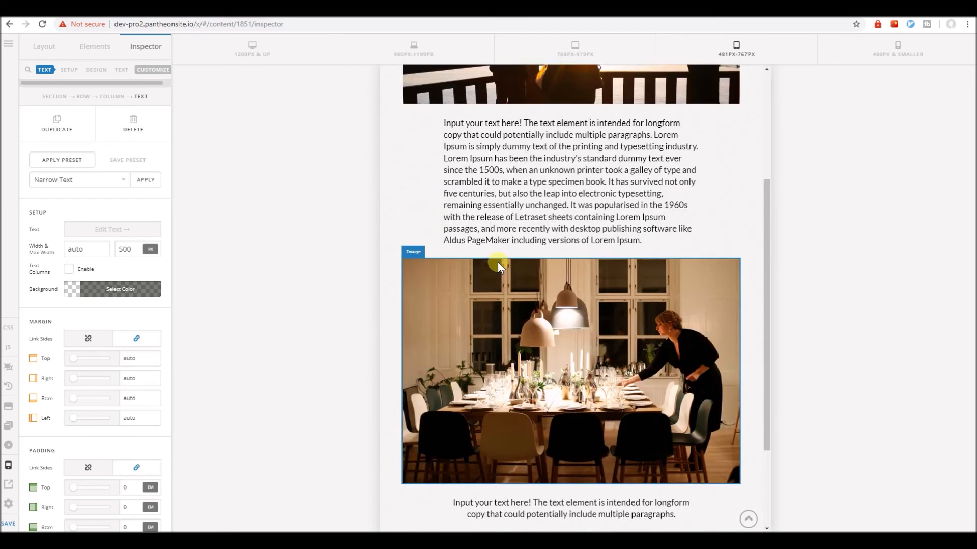
Examine how the images and text blocks stack and scale in the 480 px and smaller preview.
click(861, 51)
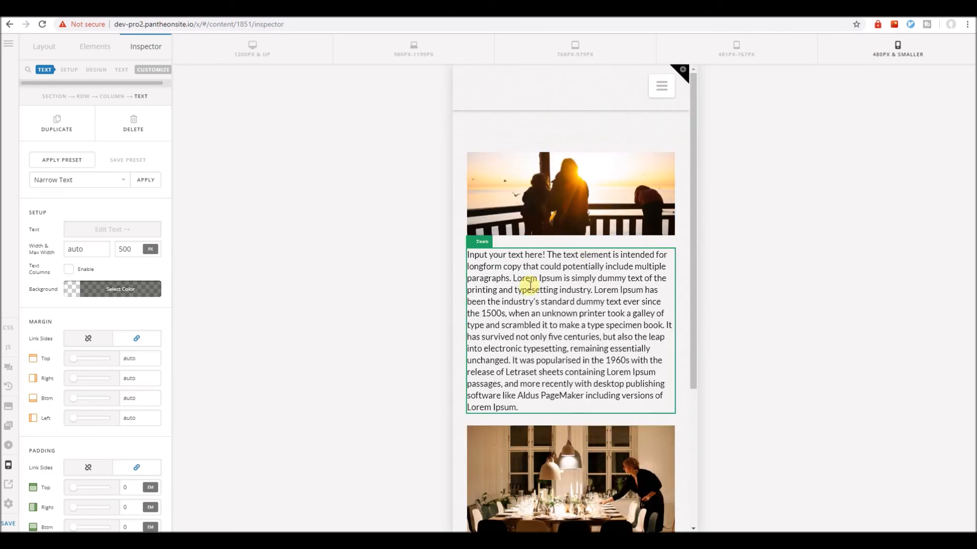
scroll(529, 286, down, 5)
scroll(529, 286, up, 3)
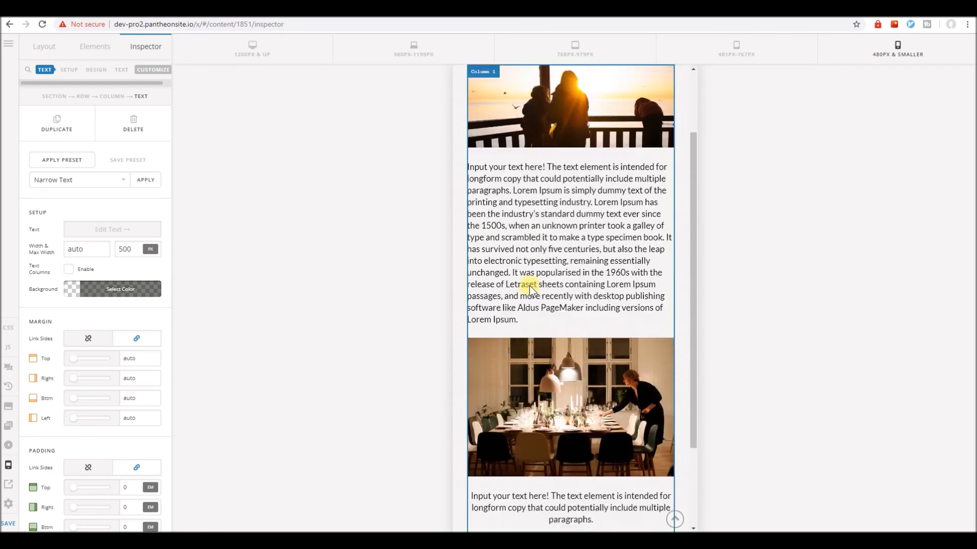
scroll(530, 285, down, 3)
scroll(530, 286, up, 4)
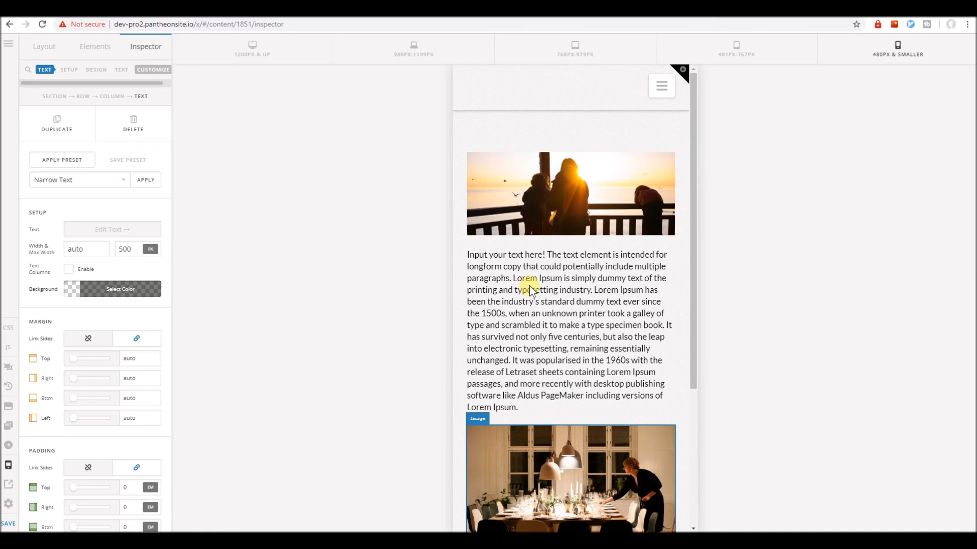
scroll(529, 286, down, 4)
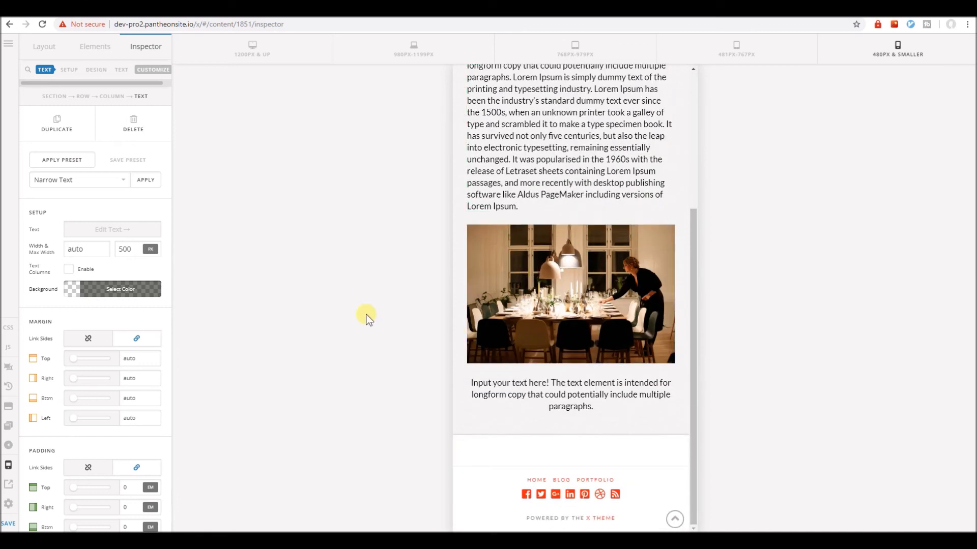